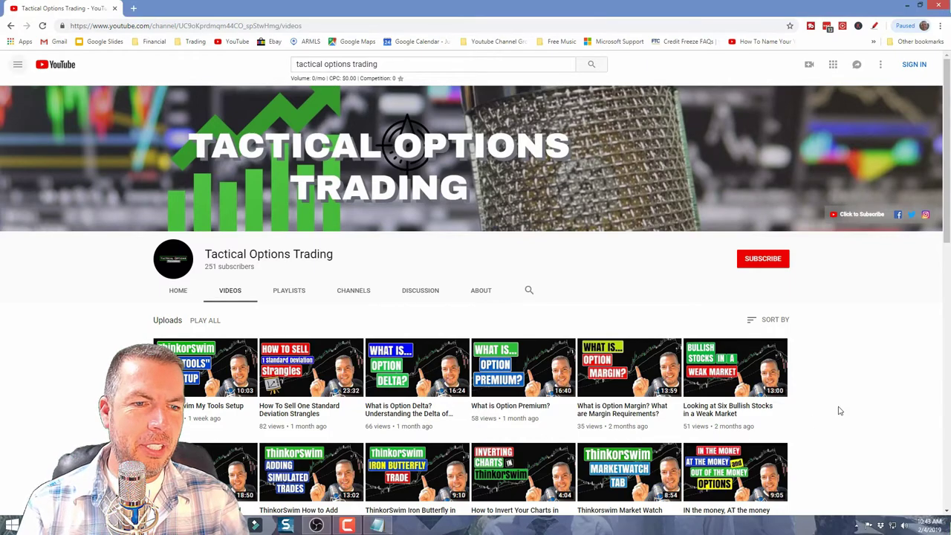
scroll(839, 410, "down", 2)
scroll(840, 411, "down", 3)
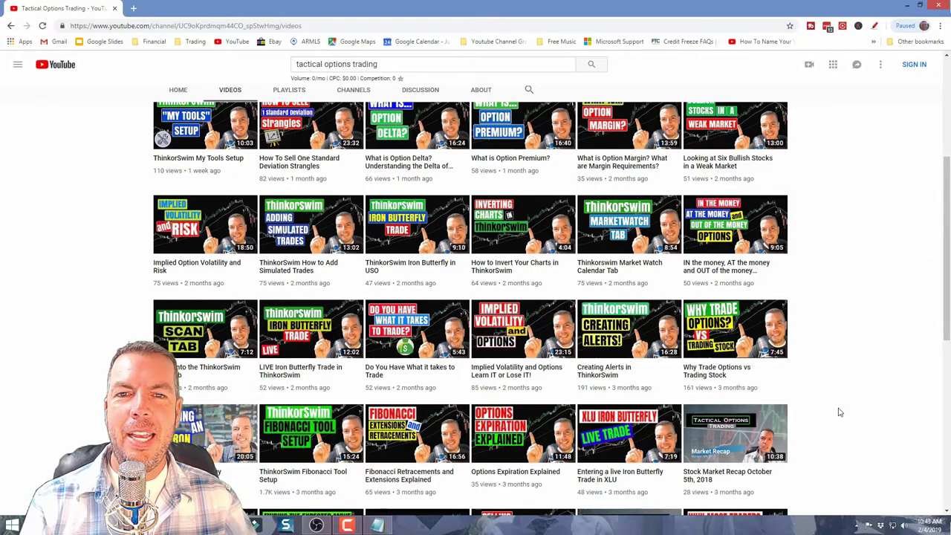
scroll(857, 415, "up", 3)
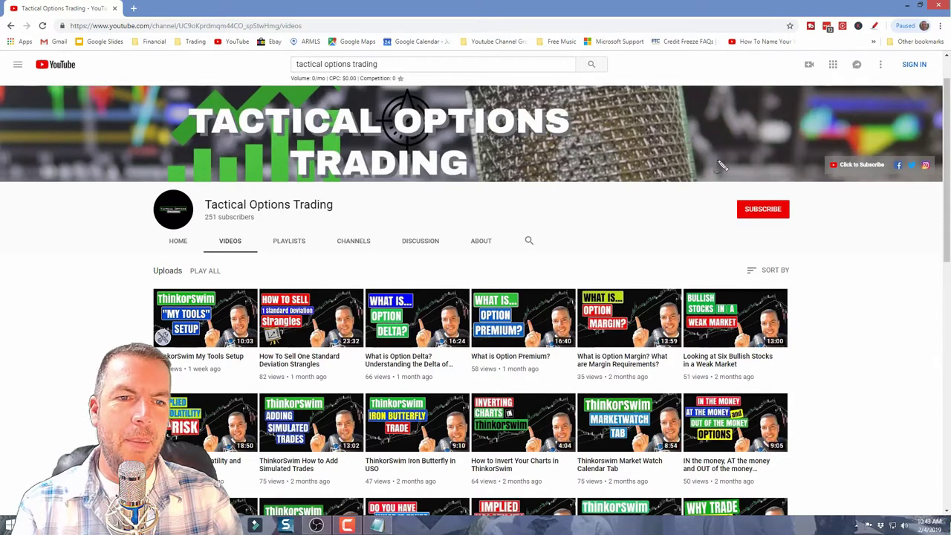
mouse_move(720, 176)
left_mouse_down()
mouse_move(688, 195)
mouse_move(836, 242)
left_mouse_up()
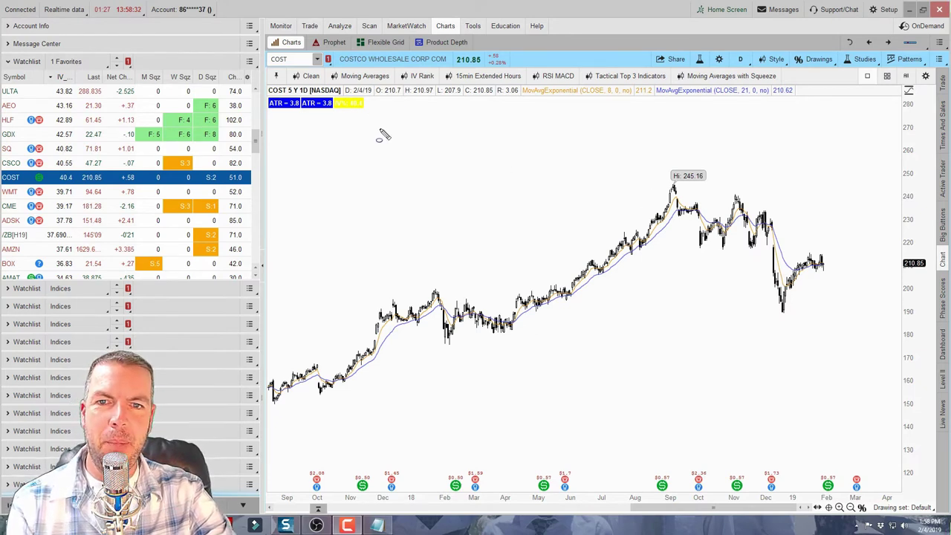
left_click_drag(382, 111, 375, 103)
left_click_drag(286, 87, 249, 81)
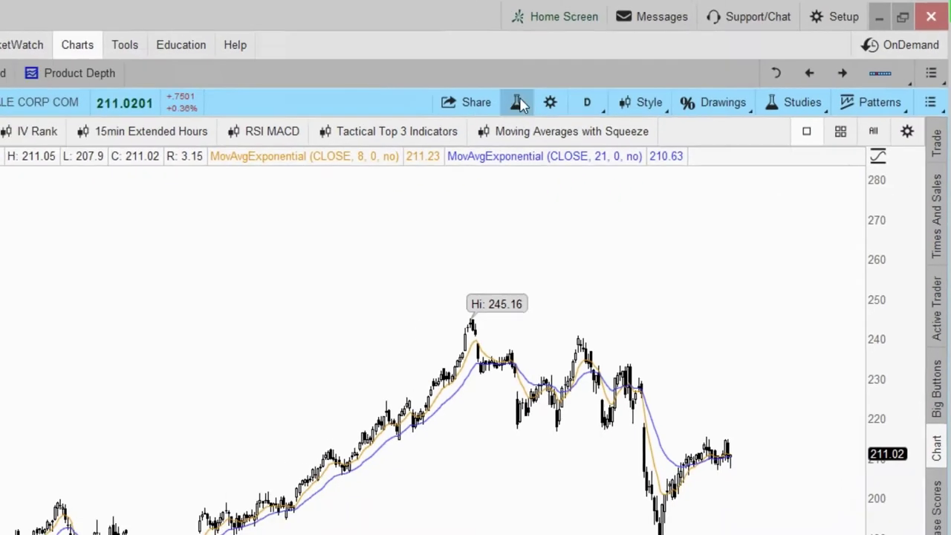
- Open the studies editor for the COST chart and start a new custom study script
left_click(518, 102)
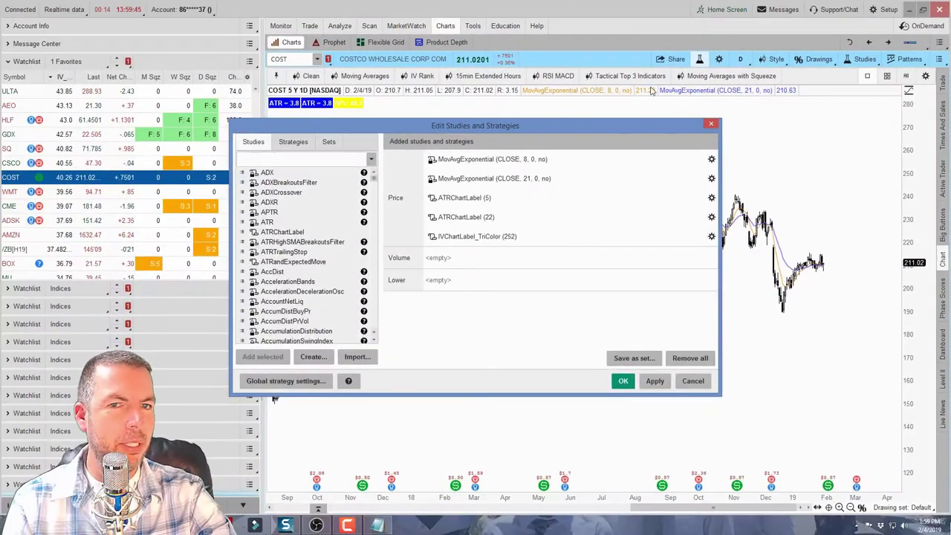
left_click_drag(573, 132, 696, 92)
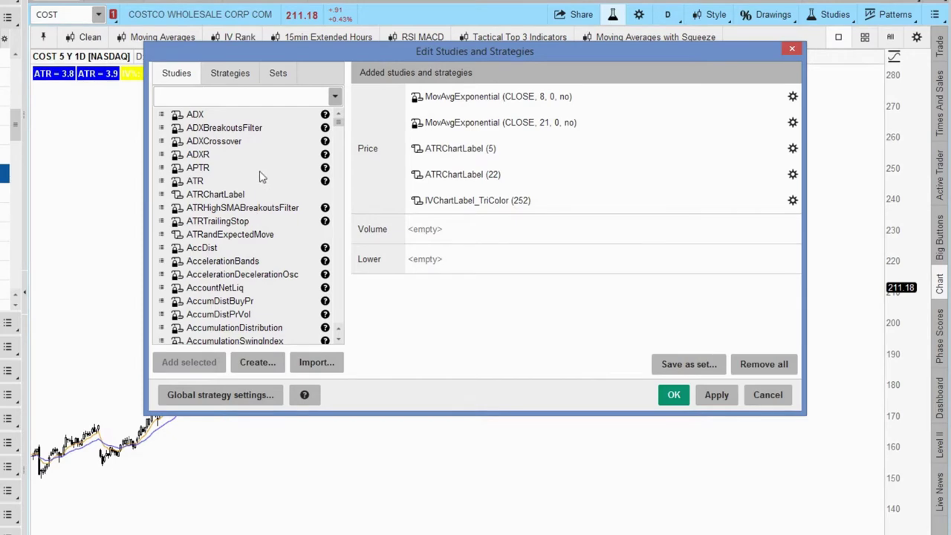
left_click(268, 364)
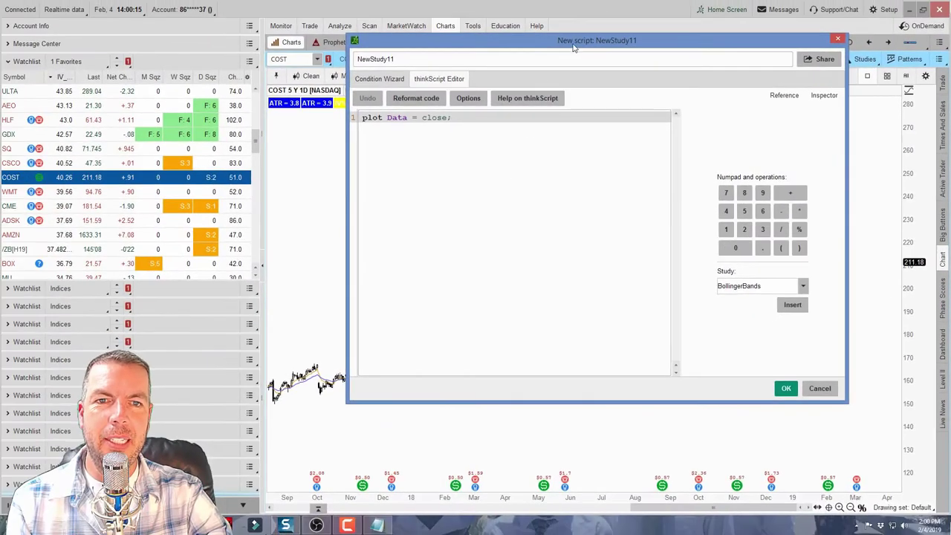
mouse_move(573, 46)
left_mouse_down()
mouse_move(559, 48)
mouse_move(568, 53)
left_mouse_up()
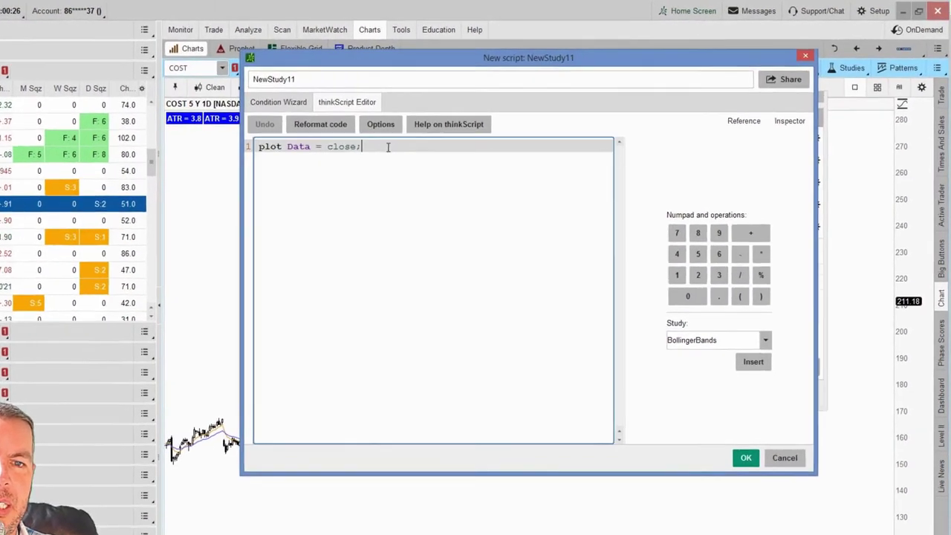
left_click_drag(446, 127, 414, 125)
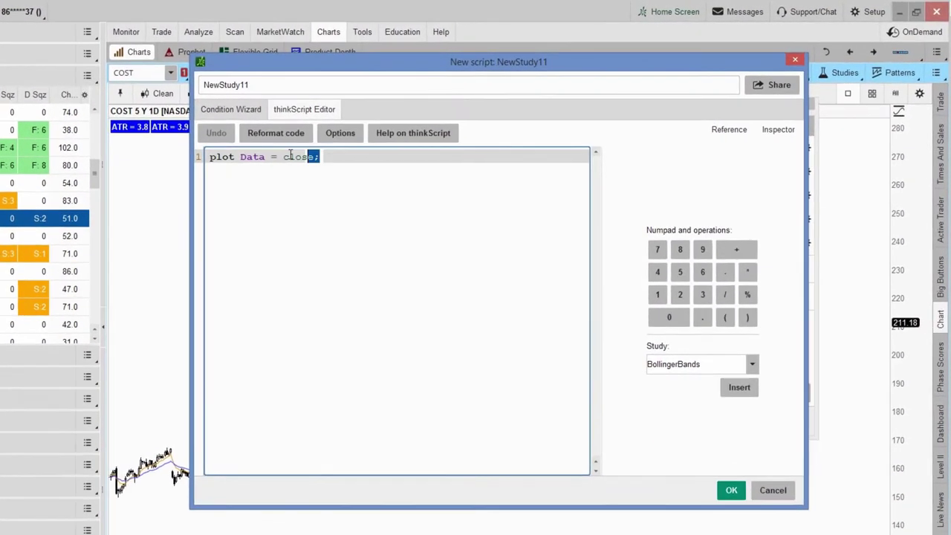
left_click_drag(290, 154, 209, 156)
left_click(416, 242)
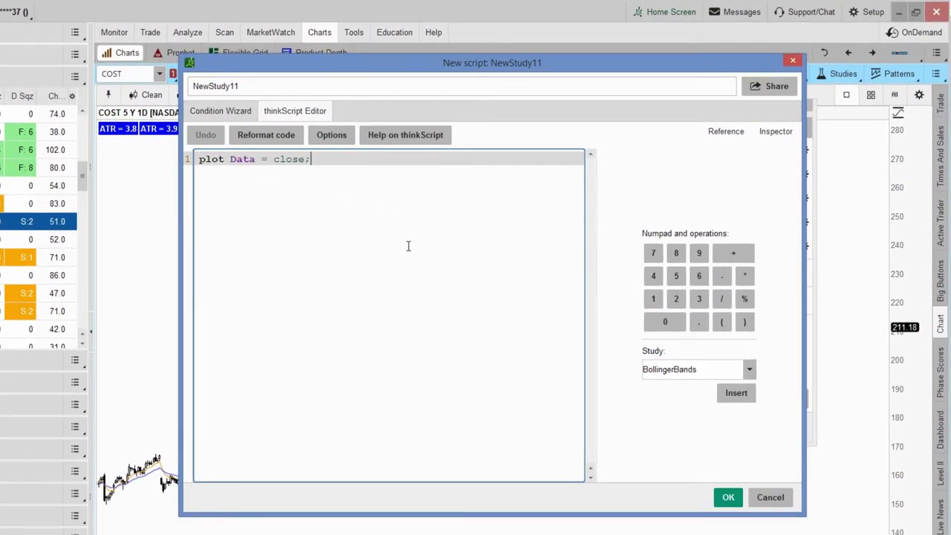
left_click(238, 113)
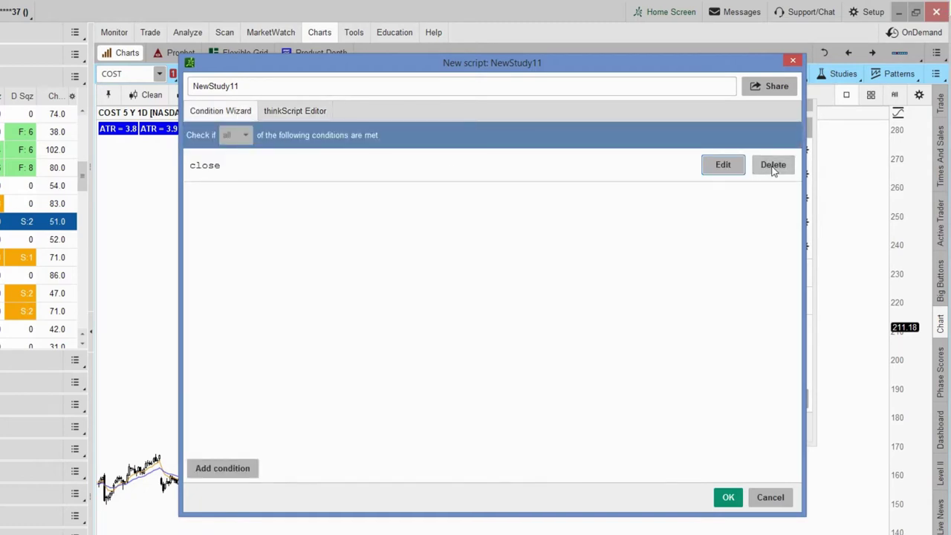
left_click(316, 111)
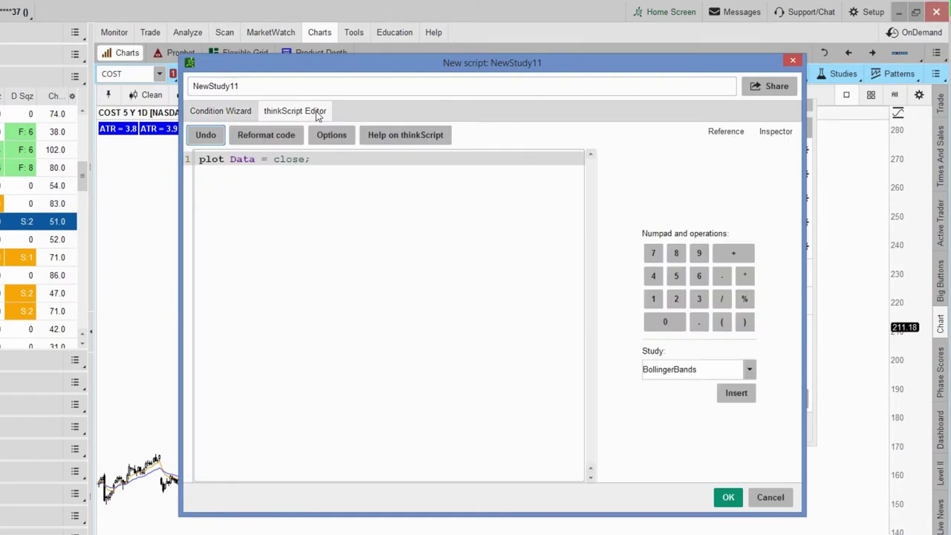
- Delete the default close condition from the new study to leave an empty thinkScript code area
left_click(235, 114)
left_click(782, 167)
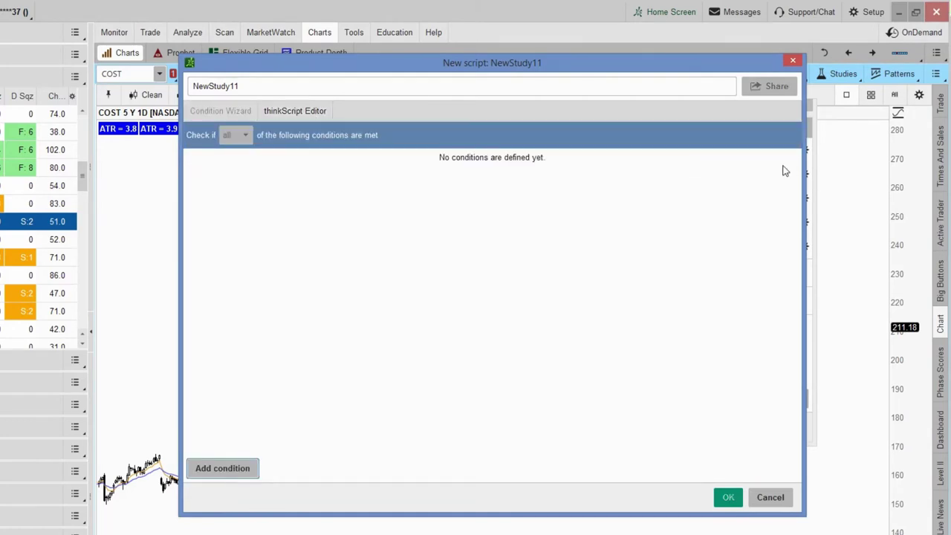
left_click(292, 111)
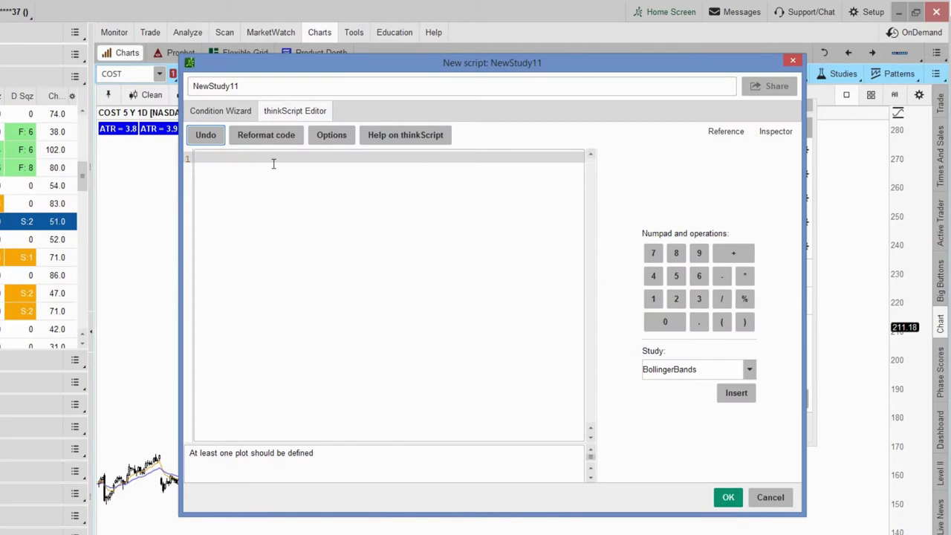
left_click(399, 160)
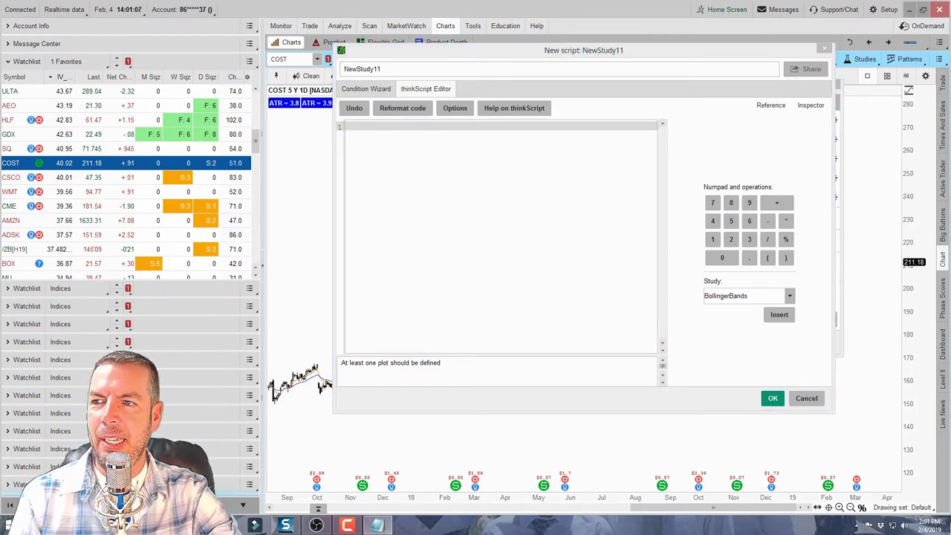
- Switch to Notepad and copy the entire Percentile_TriColor script from IV Chart Label.txt
left_click_drag(0, 65, 623, 82)
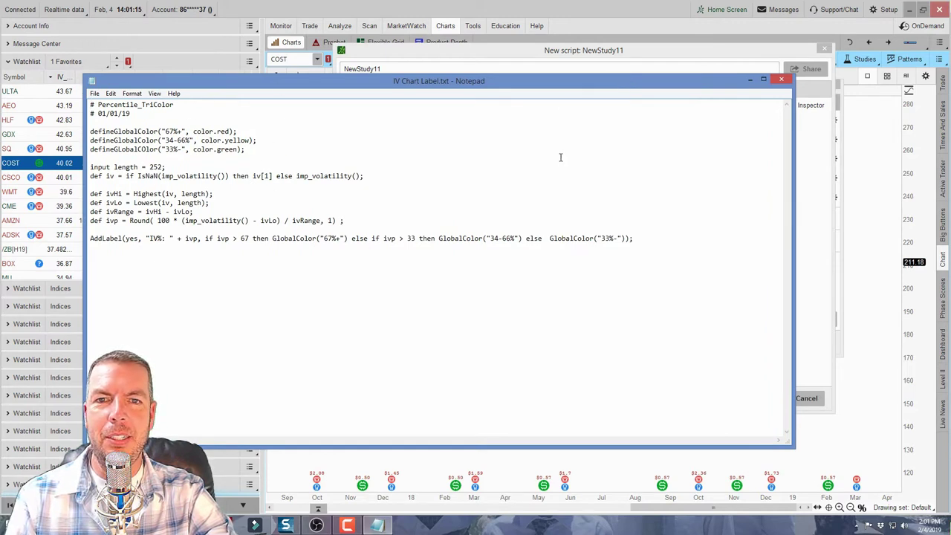
right_click(426, 150)
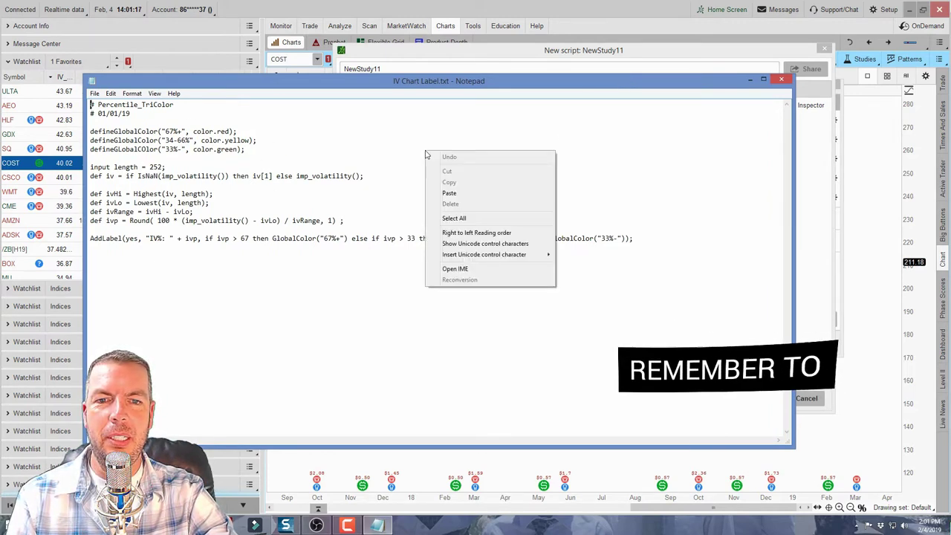
left_click(450, 214)
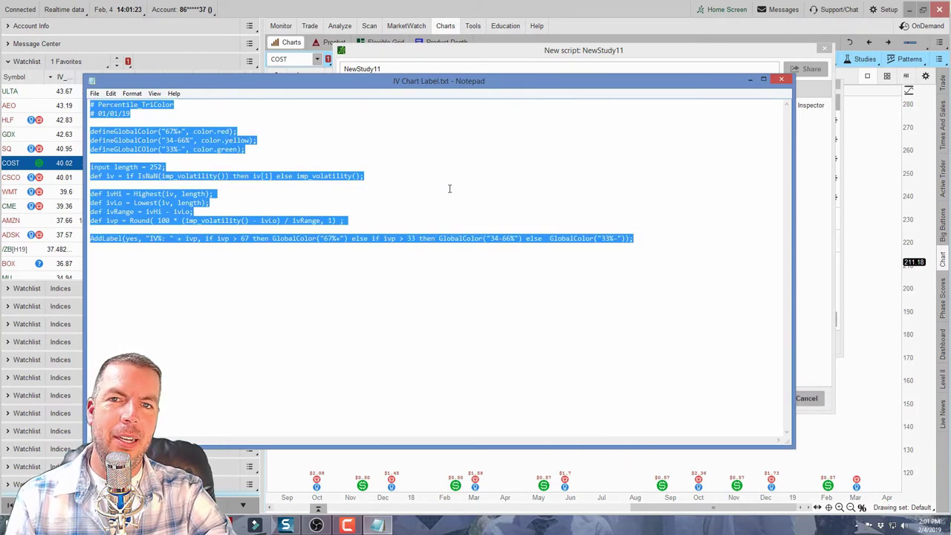
right_click(437, 143)
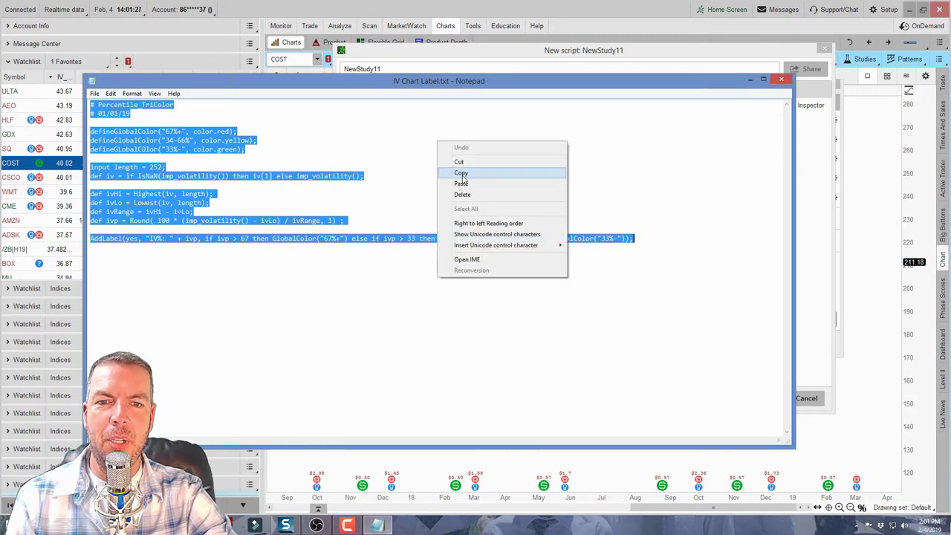
left_click(462, 173)
- Move Notepad out of the way and paste the copied Percentile_TriColor script into the empty thinkScript editor
left_click_drag(509, 88, 419, 82)
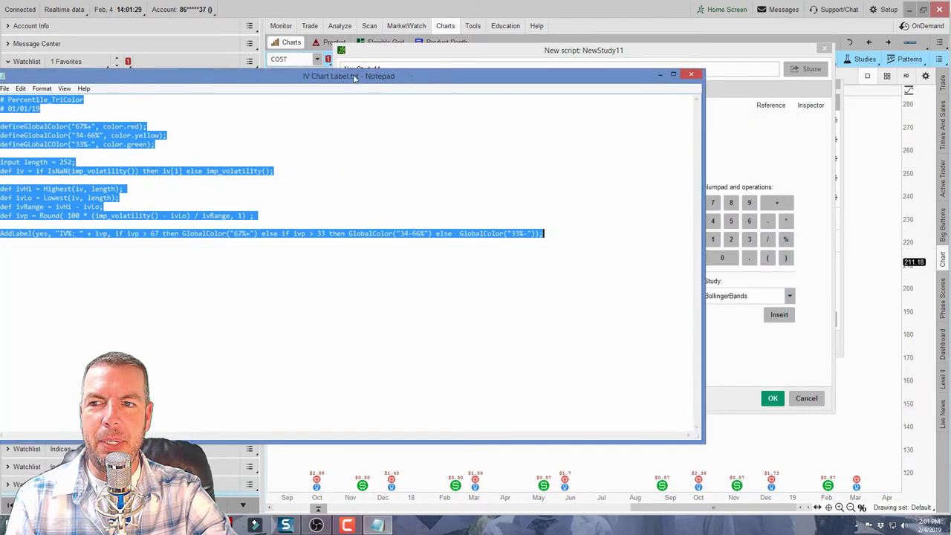
left_click(498, 223)
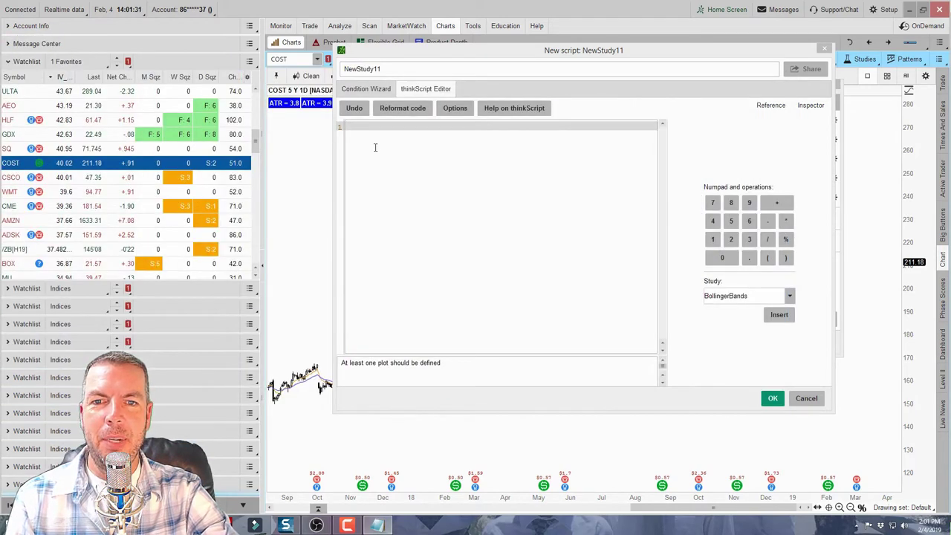
left_click(424, 164)
right_click(424, 169)
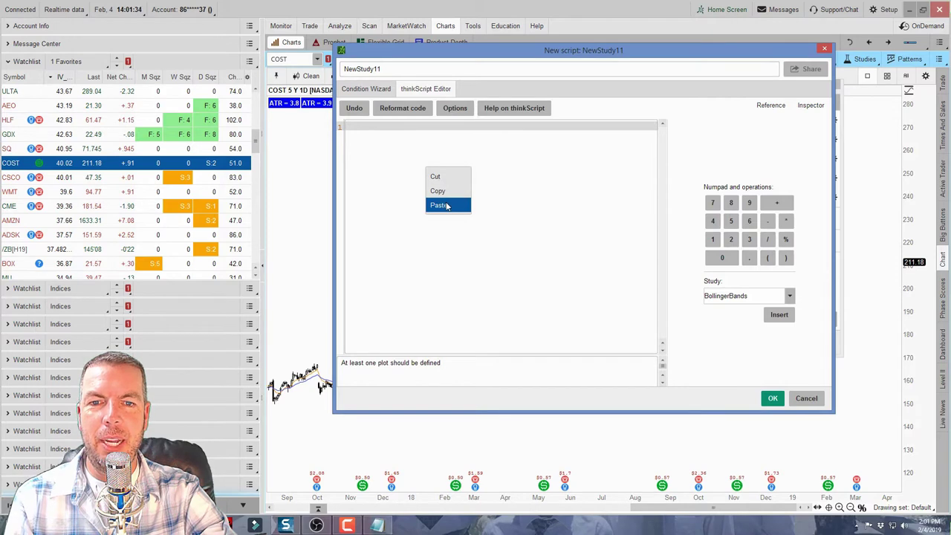
left_click(407, 187)
key("ctrl+v")
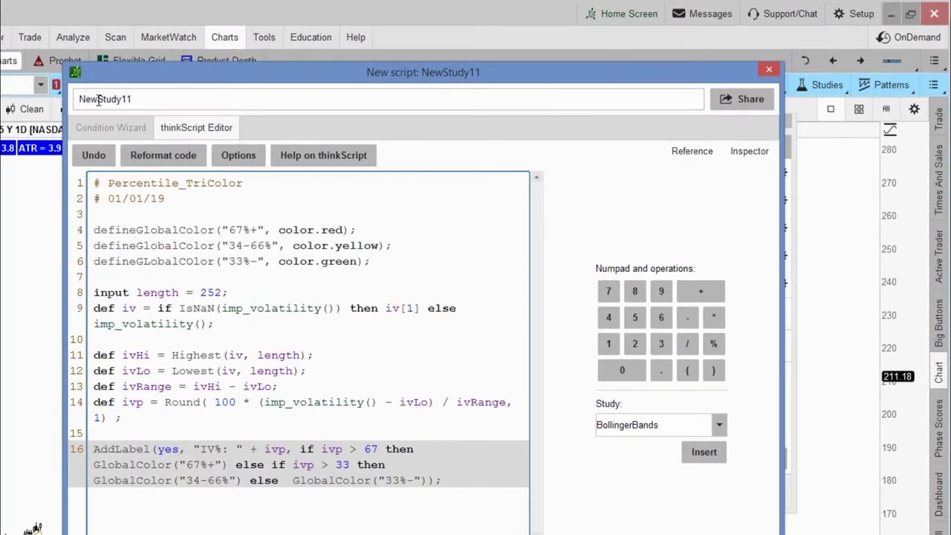
- Rename the new study script as IVTEST and save it to the chart's added studies
left_click(169, 100)
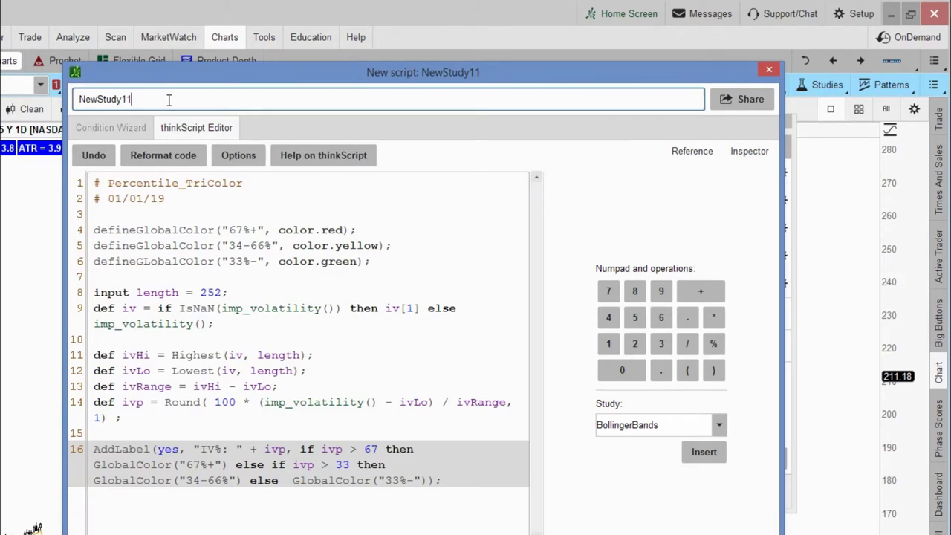
key("BackSpace")
key("BackSpace")
key("BackSpace")
key("BackSpace")
key("BackSpace")
key("BackSpace")
key("BackSpace")
key("BackSpace")
key("BackSpace")
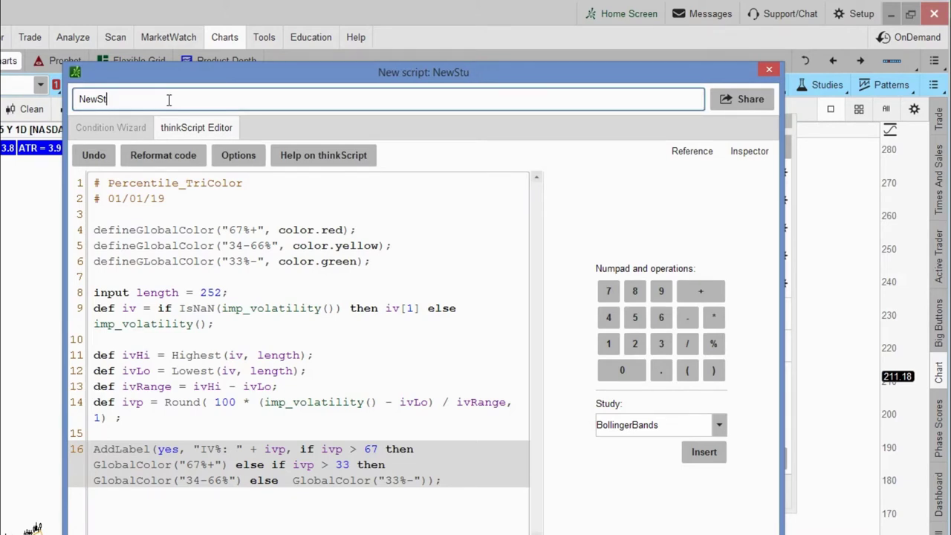
key("BackSpace")
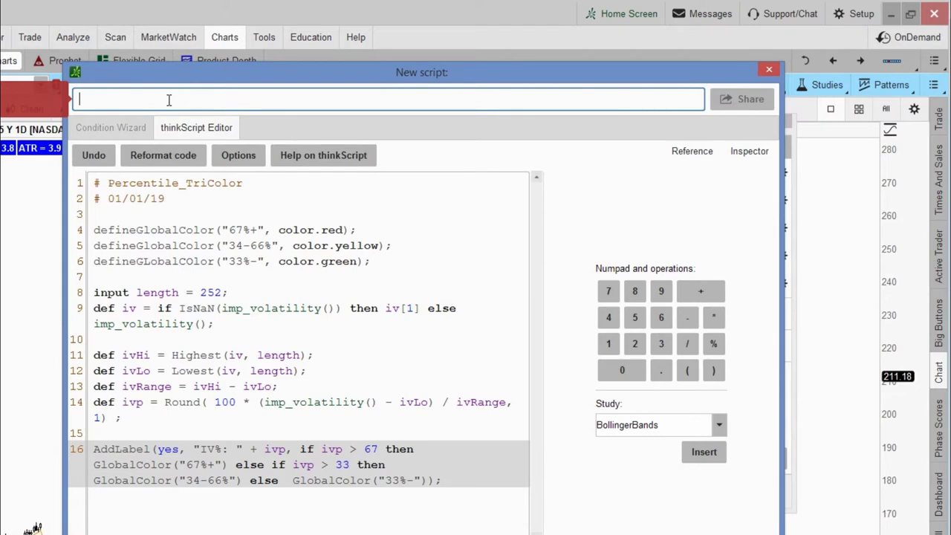
type("I")
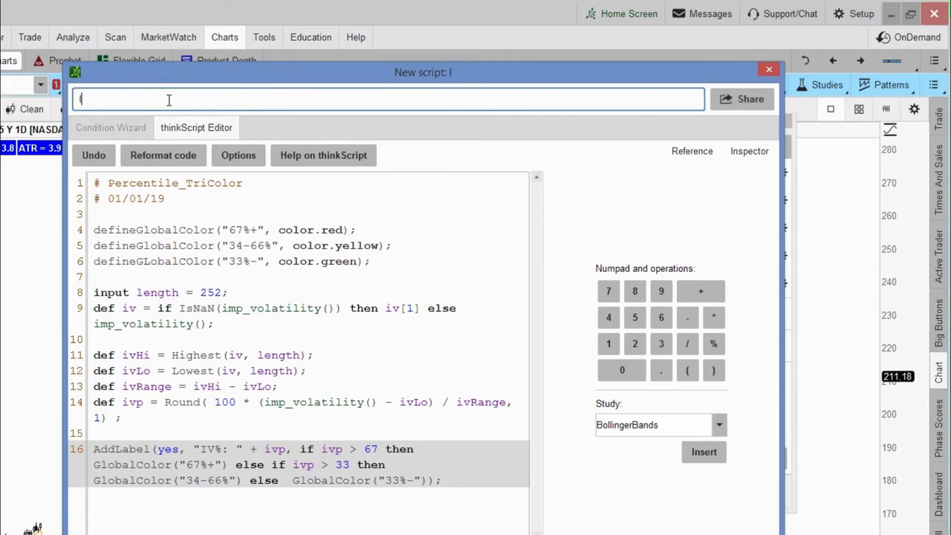
type("VTEST")
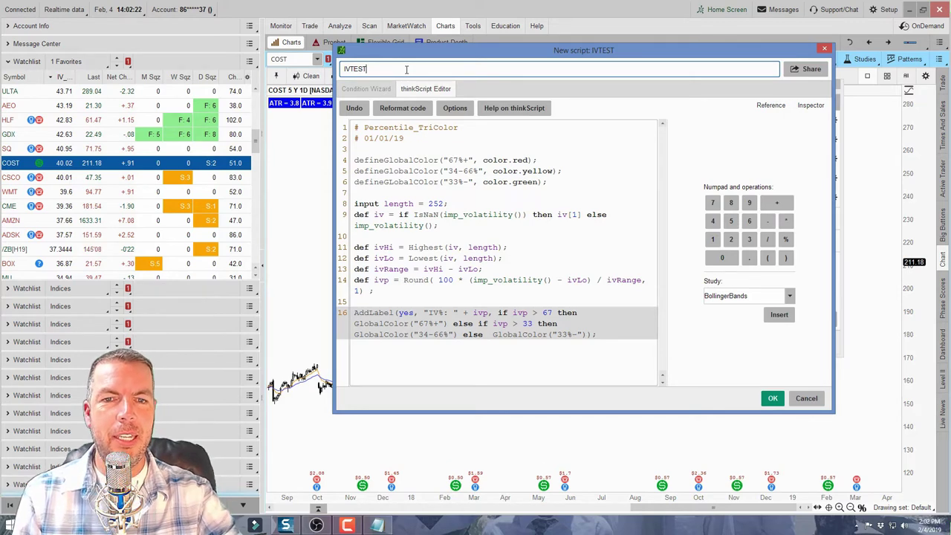
left_click(768, 400)
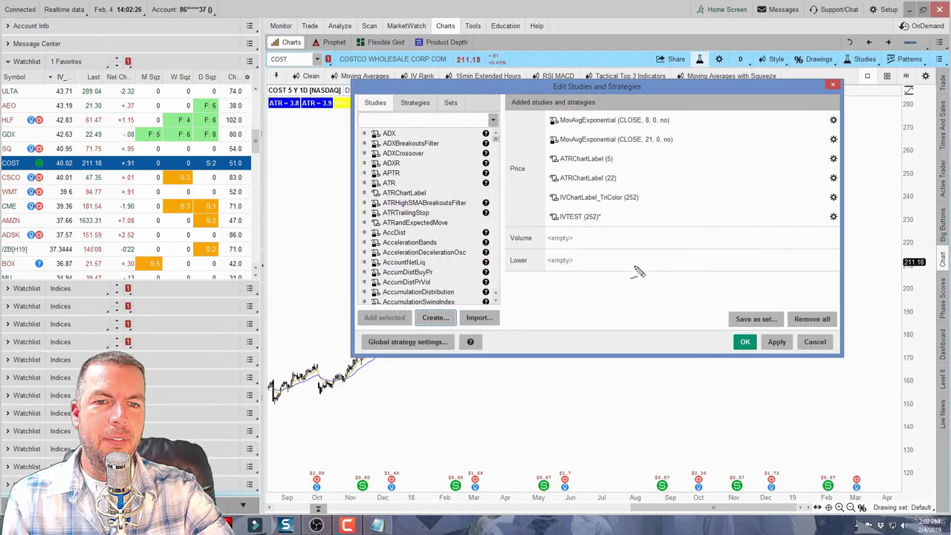
- Examine the chart's added price studies, from the moving averages and ATR labels down to the IVTEST entry
mouse_move(635, 262)
left_mouse_down()
mouse_move(588, 229)
mouse_move(599, 232)
left_mouse_up()
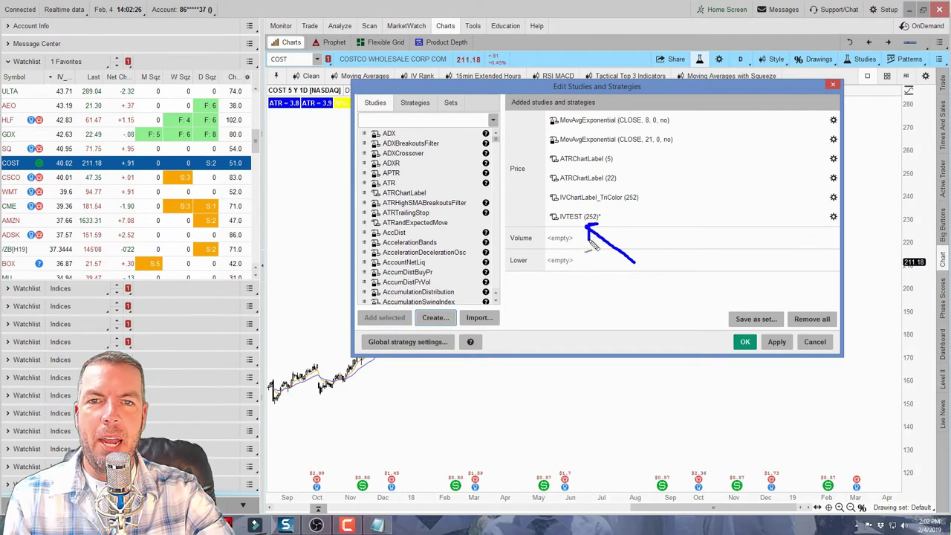
key("Escape")
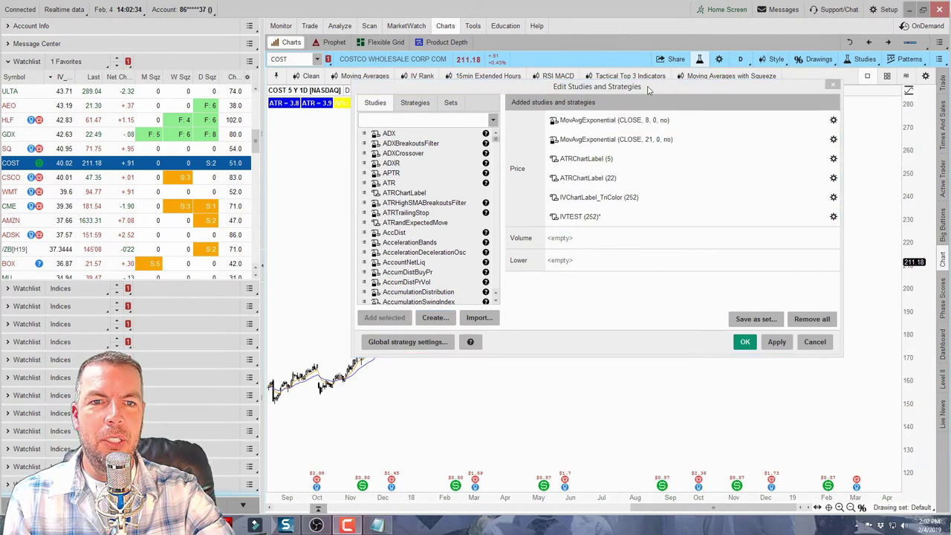
mouse_move(650, 91)
left_mouse_down()
mouse_move(645, 135)
mouse_move(669, 148)
left_mouse_up()
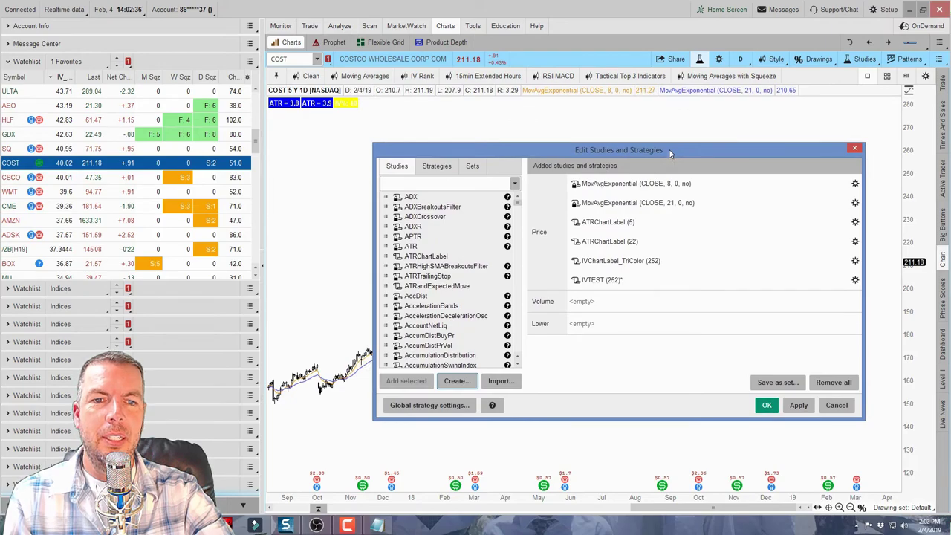
left_click(667, 210)
left_click(636, 184)
left_click(634, 279)
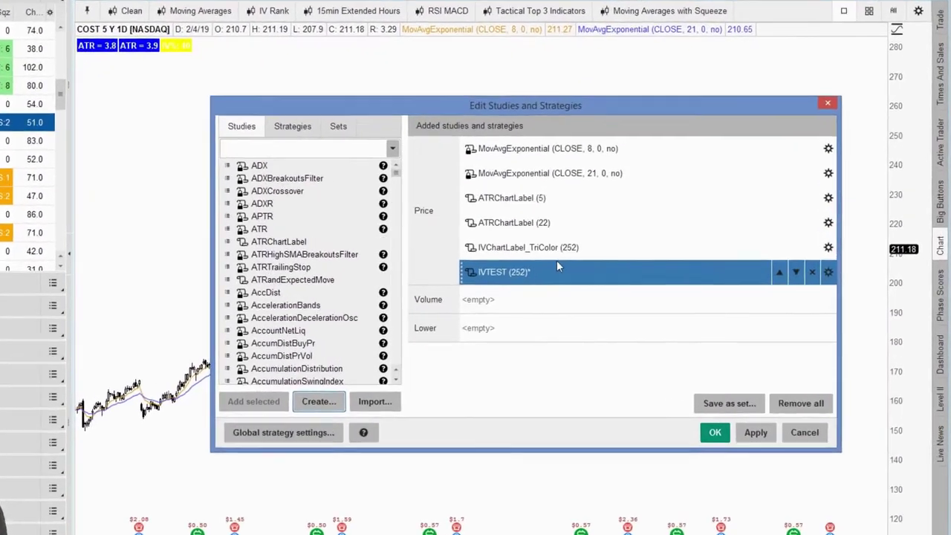
left_click(636, 188)
left_click(498, 241)
left_click(500, 131)
left_click(498, 213)
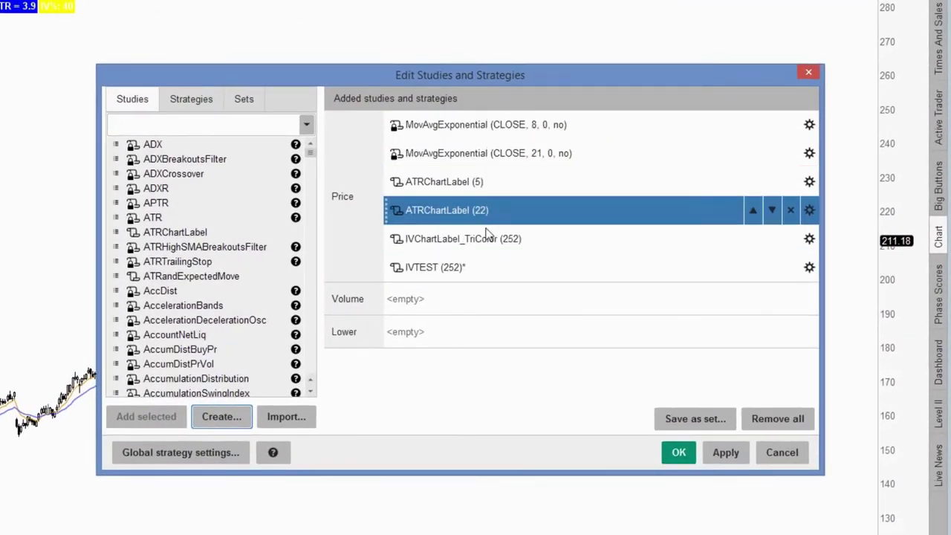
left_click(497, 268)
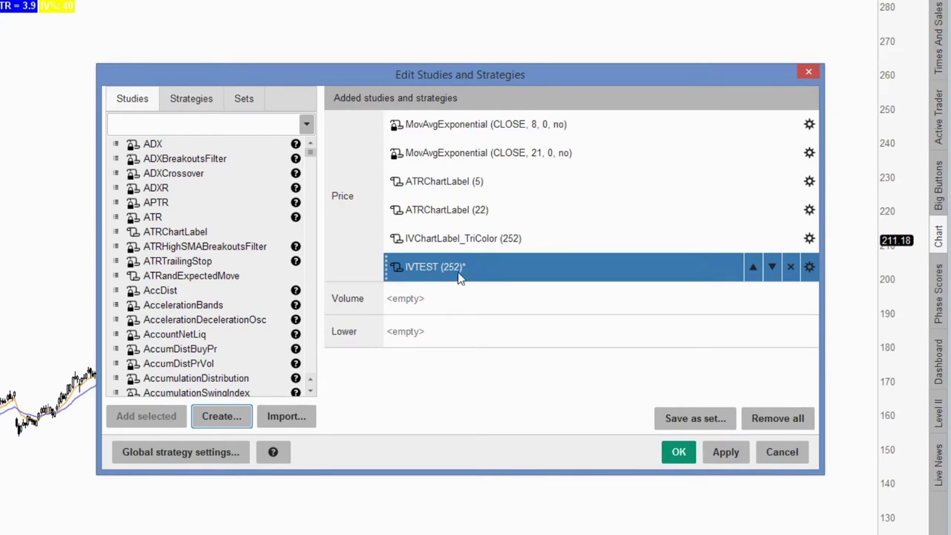
- Apply the newly added IVTEST study to the COST chart
left_click(726, 453)
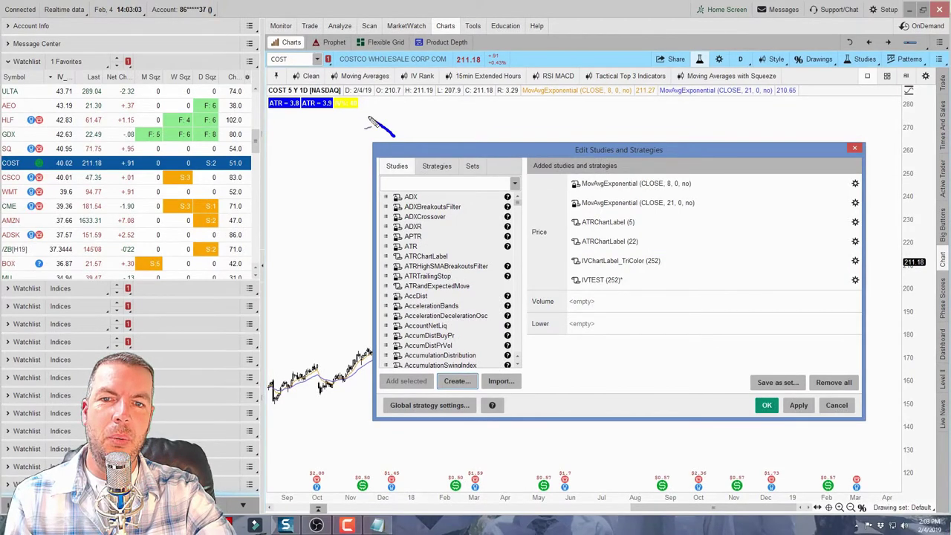
left_click(369, 120)
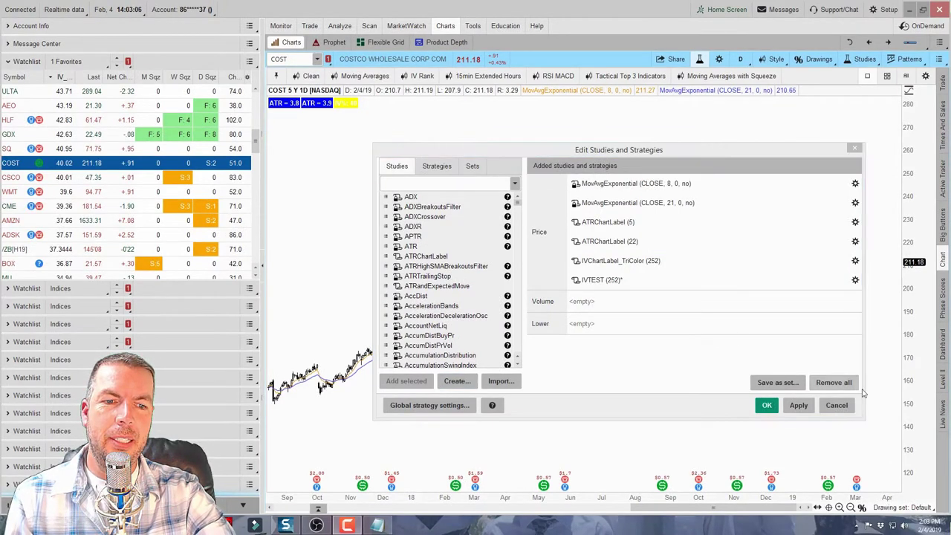
left_click(798, 405)
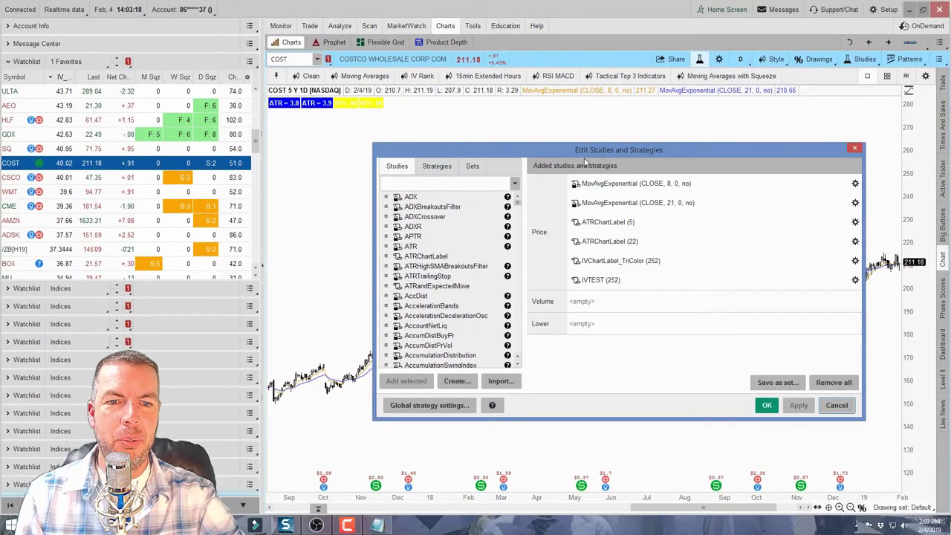
- Compare the IVTEST study's script with a blank new study script, closing each editor without changes
left_click(576, 281)
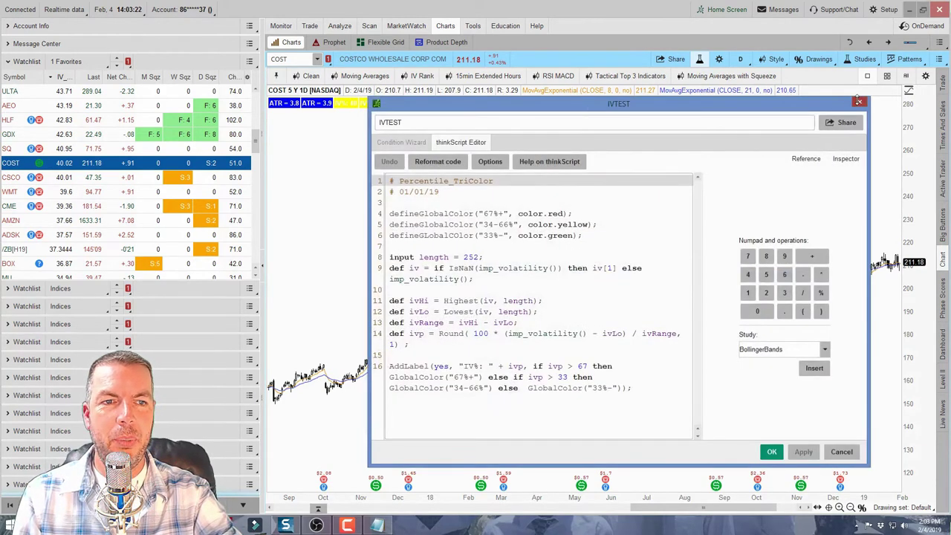
left_click(859, 102)
left_click(457, 381)
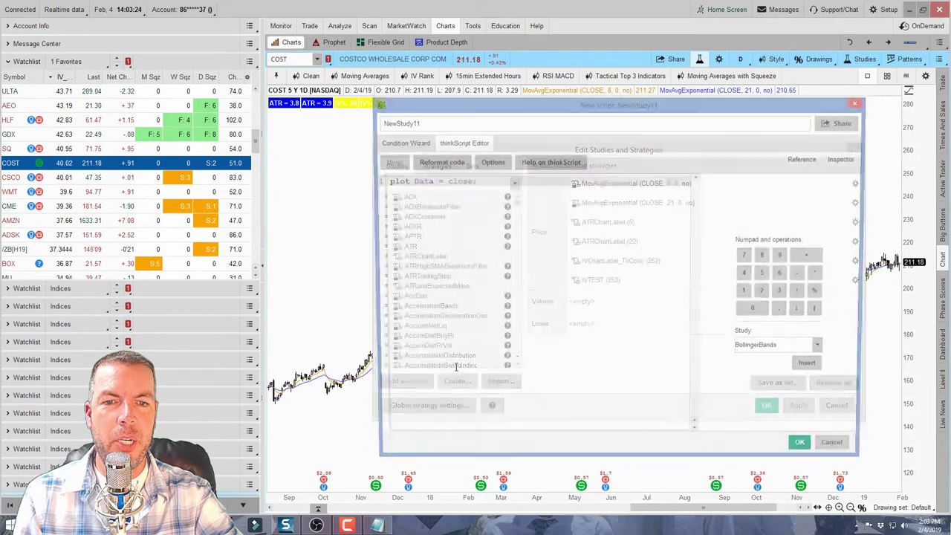
left_click_drag(569, 109, 424, 84)
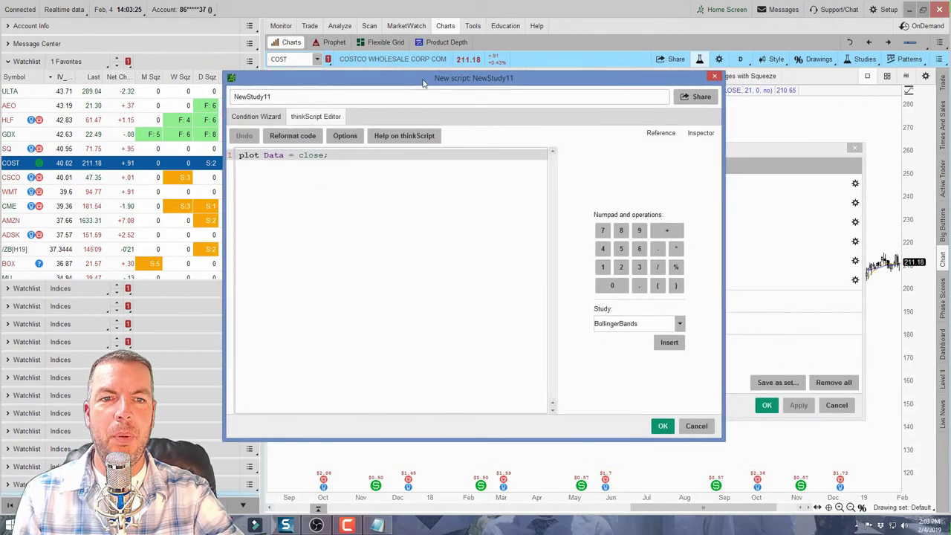
left_click(715, 77)
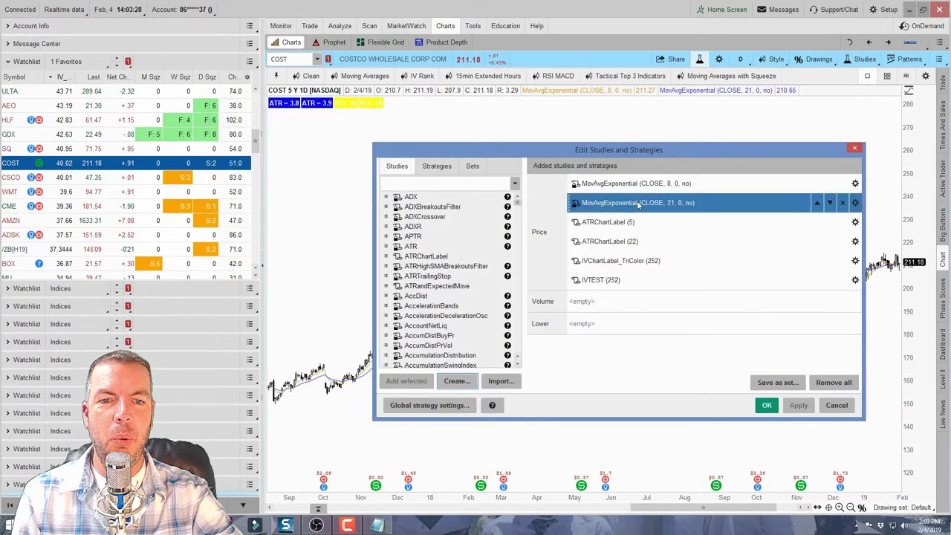
left_click(578, 276)
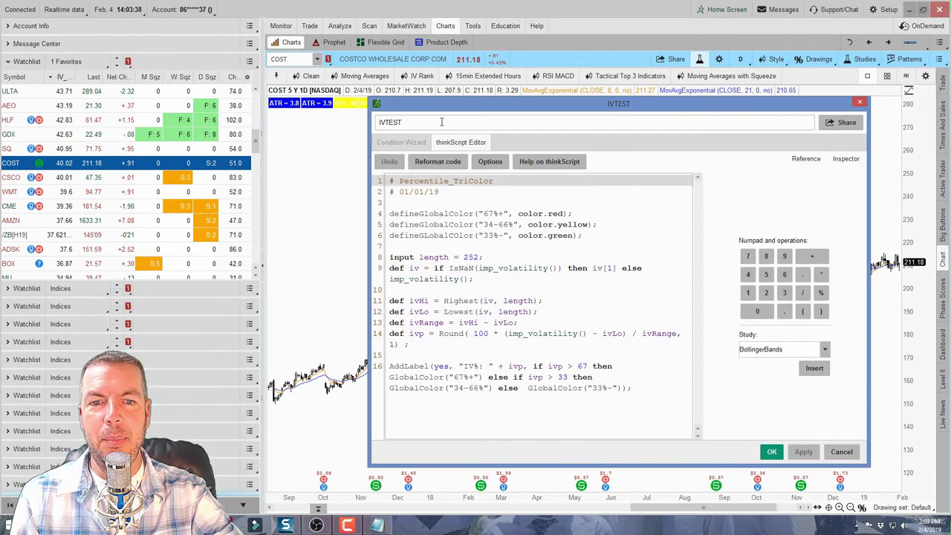
left_click(840, 452)
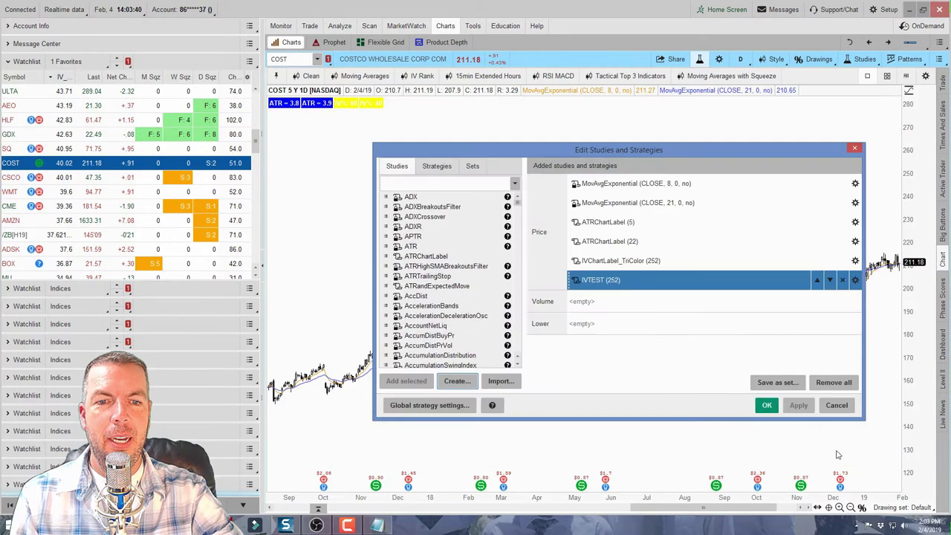
left_click(759, 364)
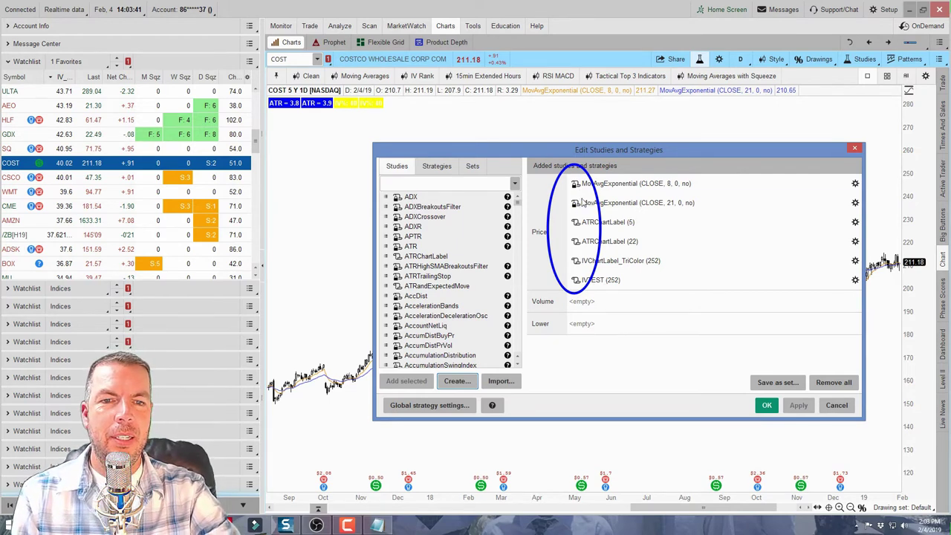
- Inspect the 8-period MovAvgExponential's settings and the 21-period one's source script, leaving both without changes
left_click(585, 202)
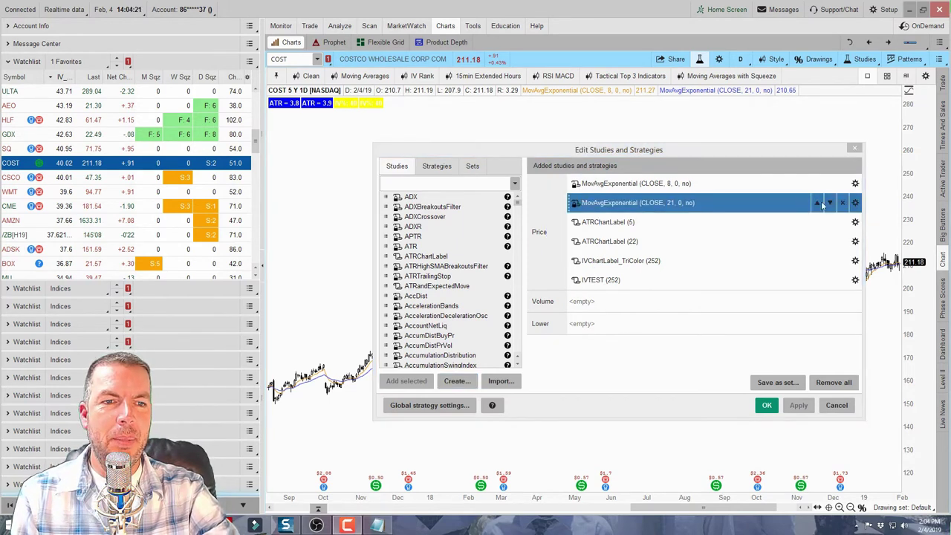
left_click(855, 183)
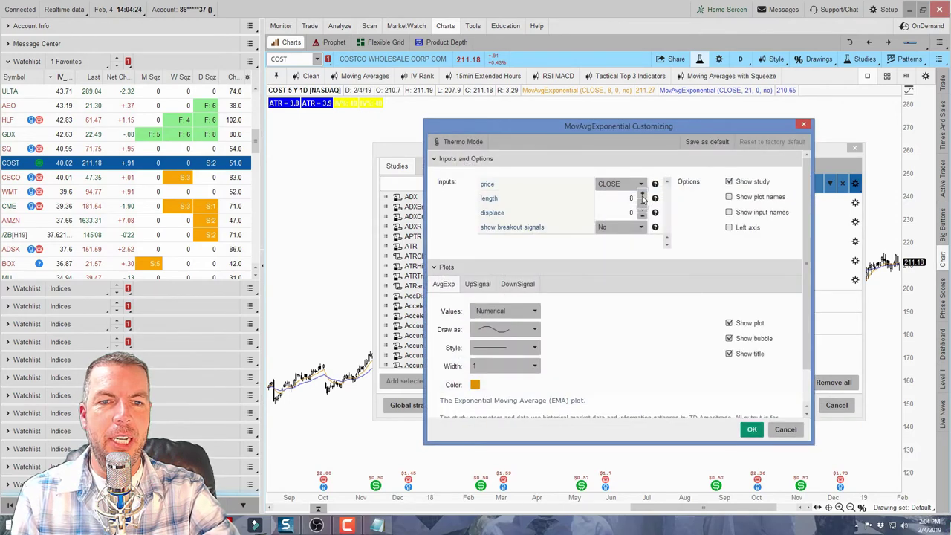
left_click(785, 429)
left_click(668, 202)
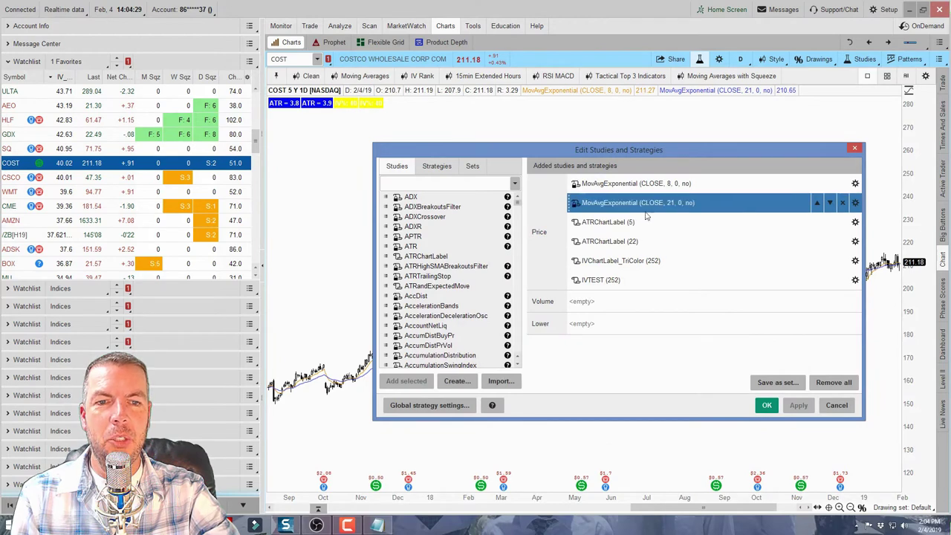
left_click(576, 205)
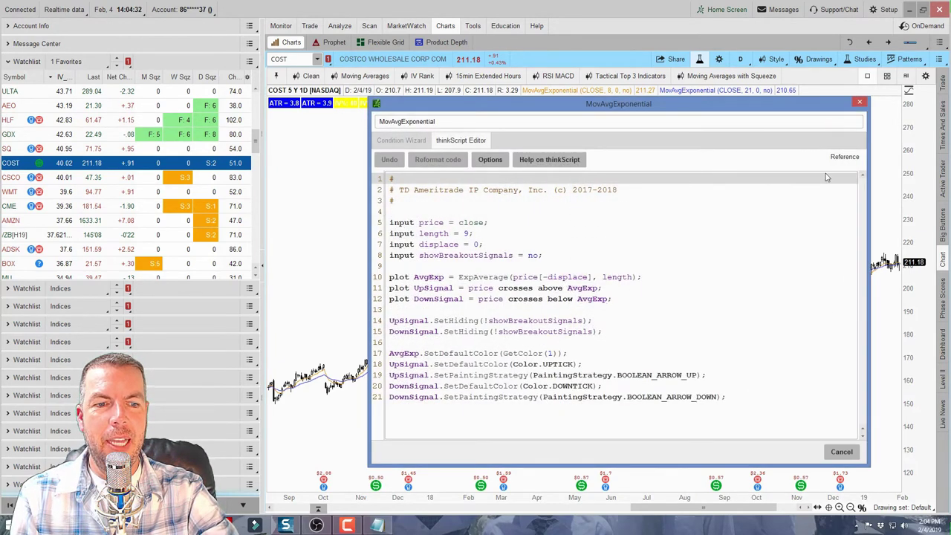
left_click(841, 451)
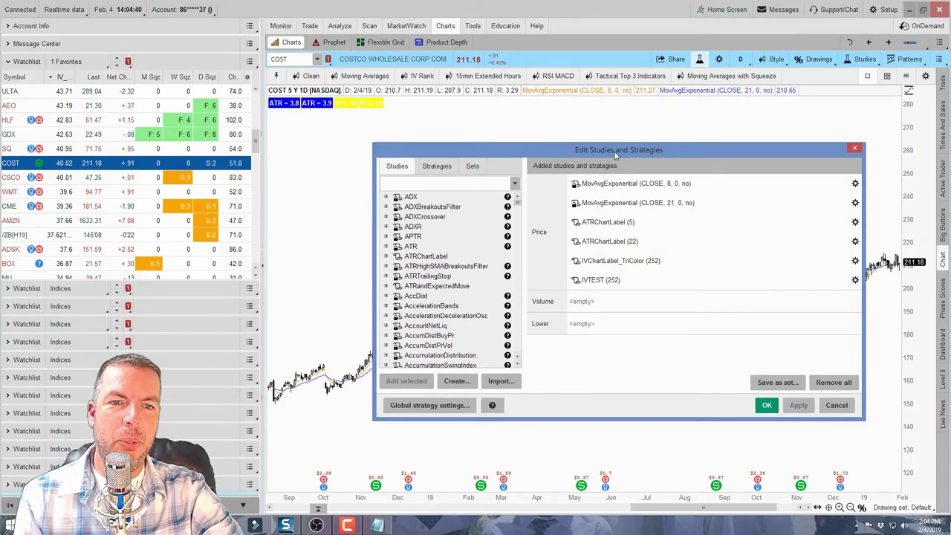
- Remove the IVTEST study from the chart's added studies, apply the change and close the studies editor
left_click_drag(612, 156, 563, 137)
left_click(565, 267)
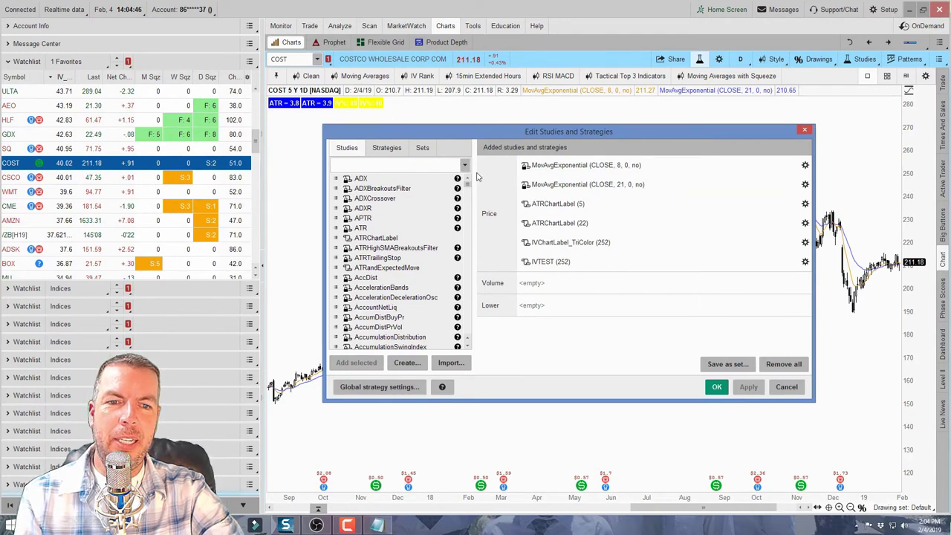
left_click(793, 263)
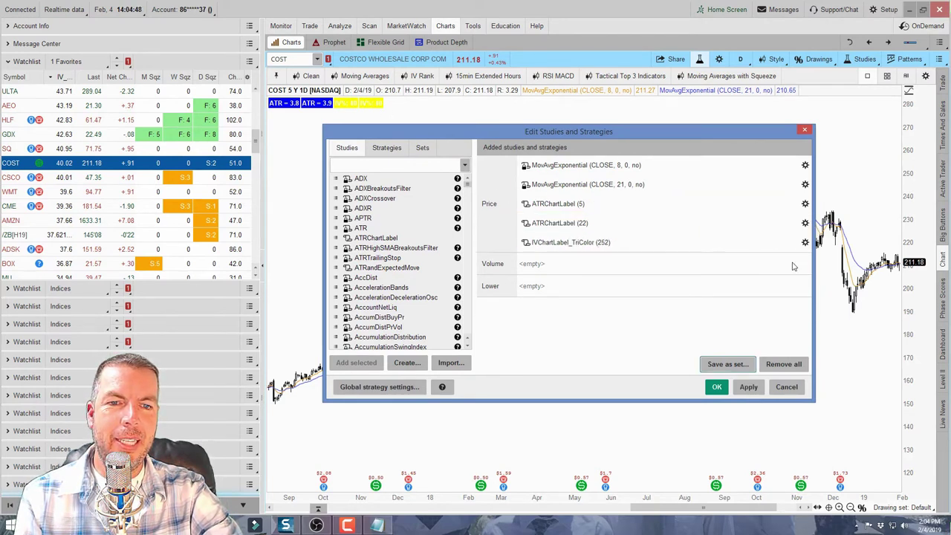
left_click(749, 387)
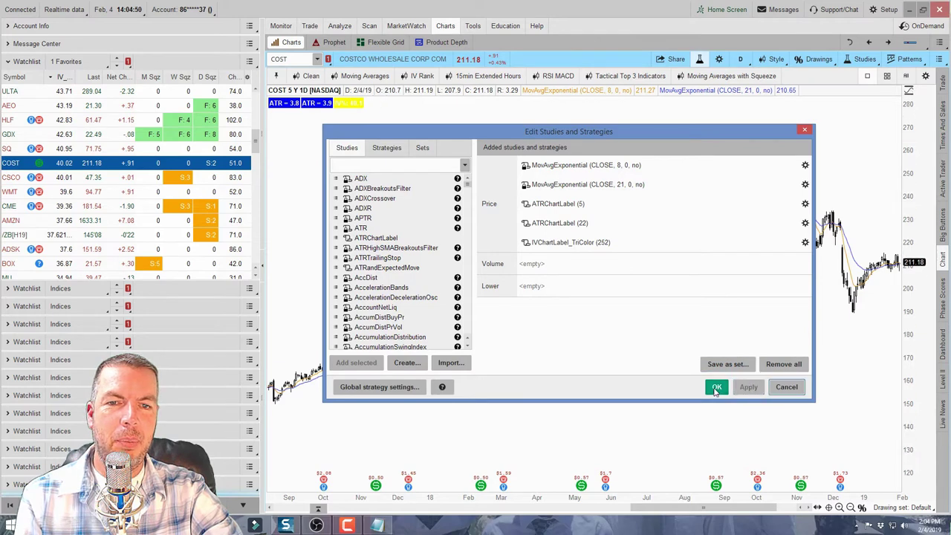
left_click(717, 387)
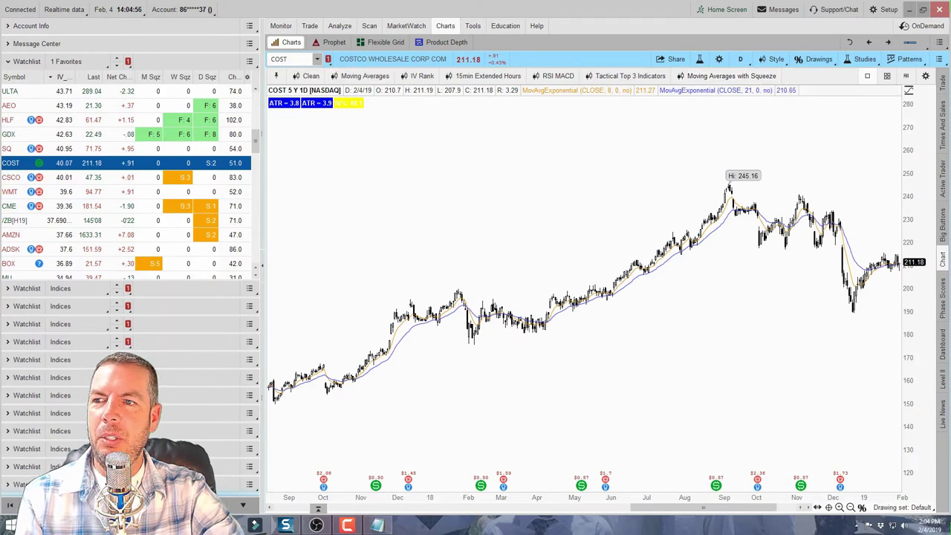
- Switch to Notepad to review the Percentile_TriColor script in IV Chart Label.txt, and move its window aside
left_click(377, 525)
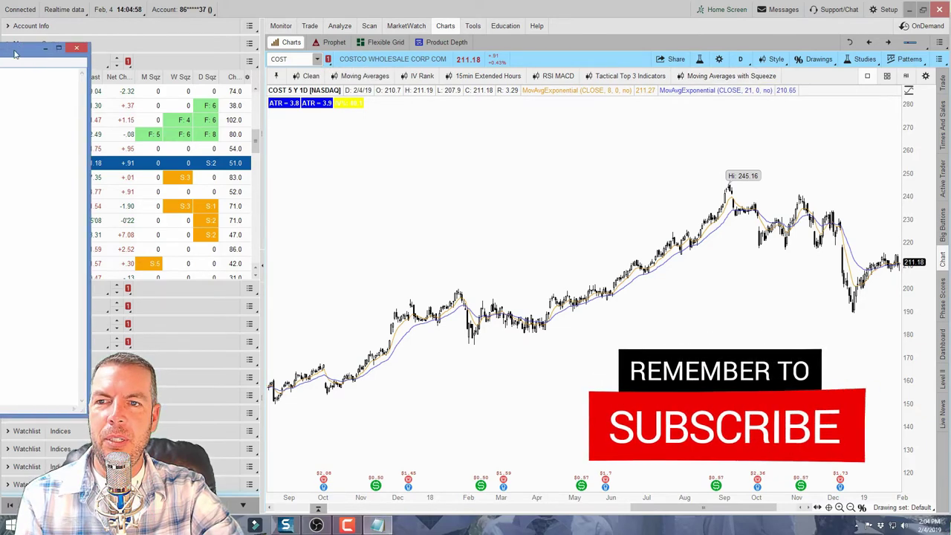
left_click_drag(631, 70, 691, 64)
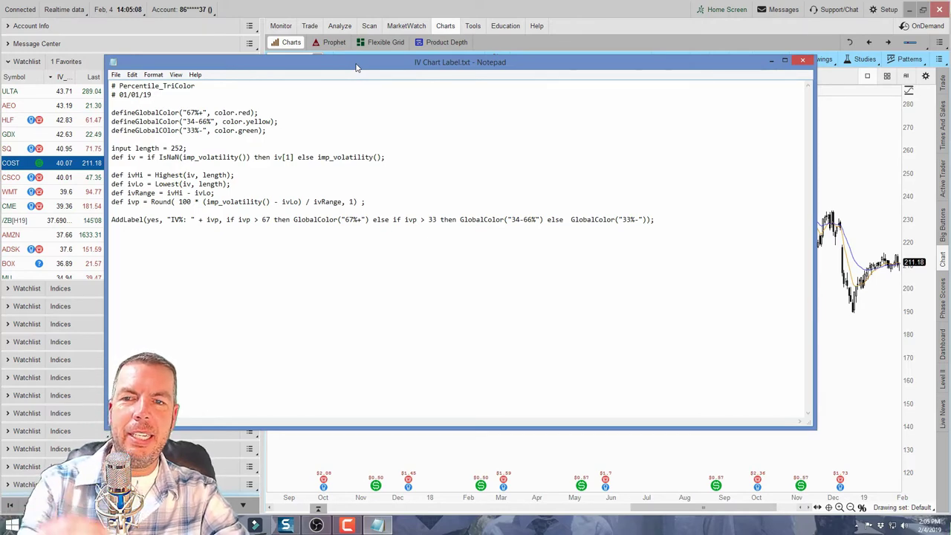
left_click_drag(357, 67, 0, 66)
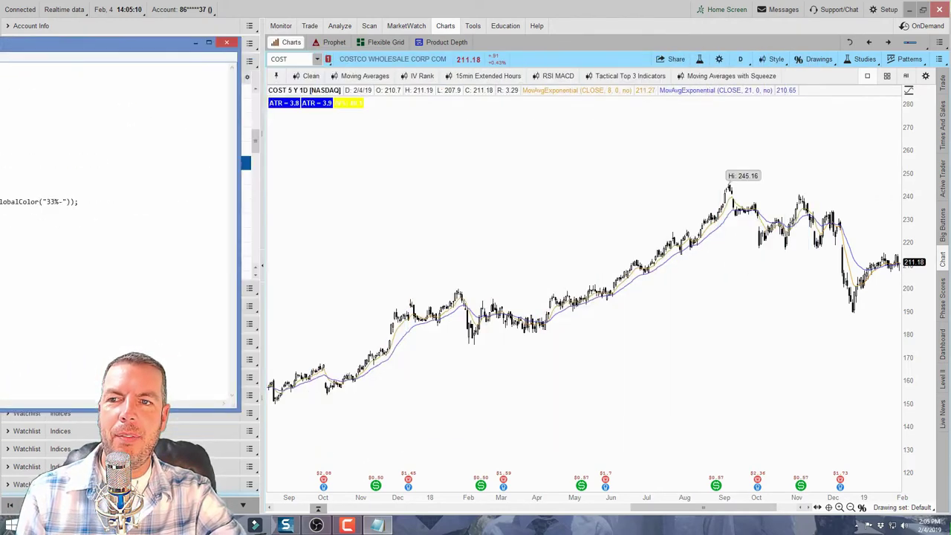
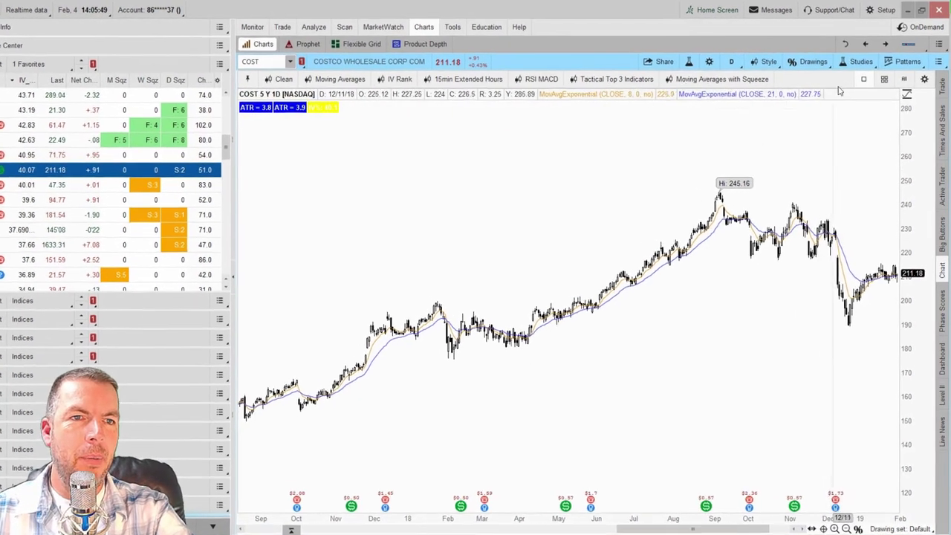
left_click(888, 12)
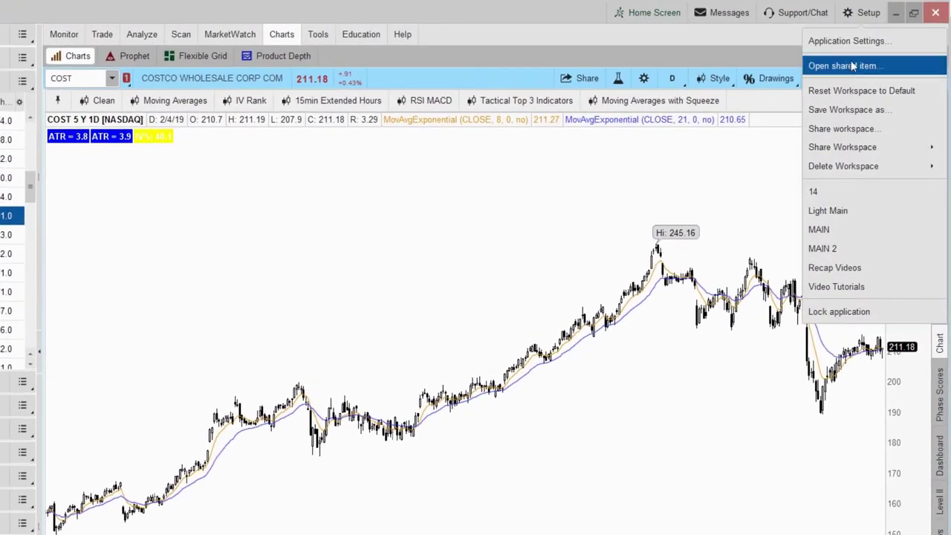
left_click(850, 67)
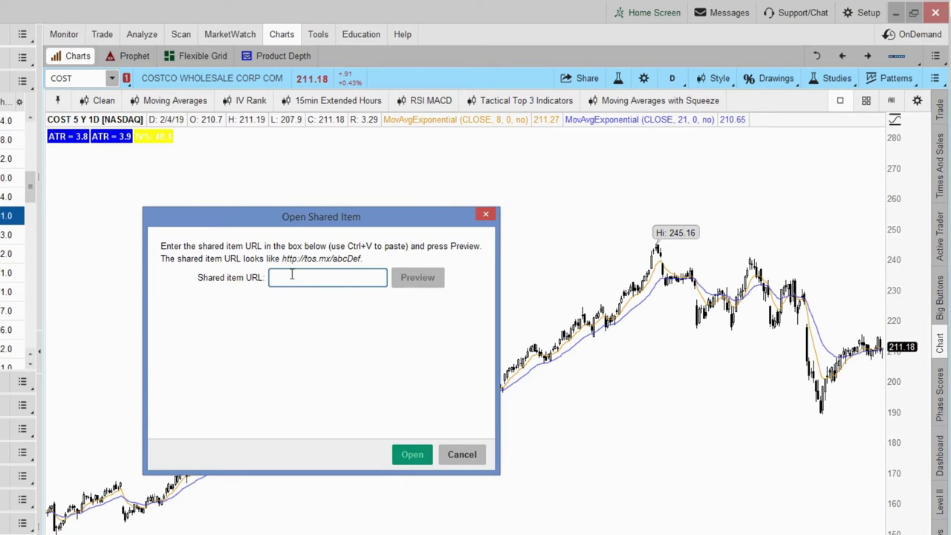
type("http://tos.mx/otfyvp")
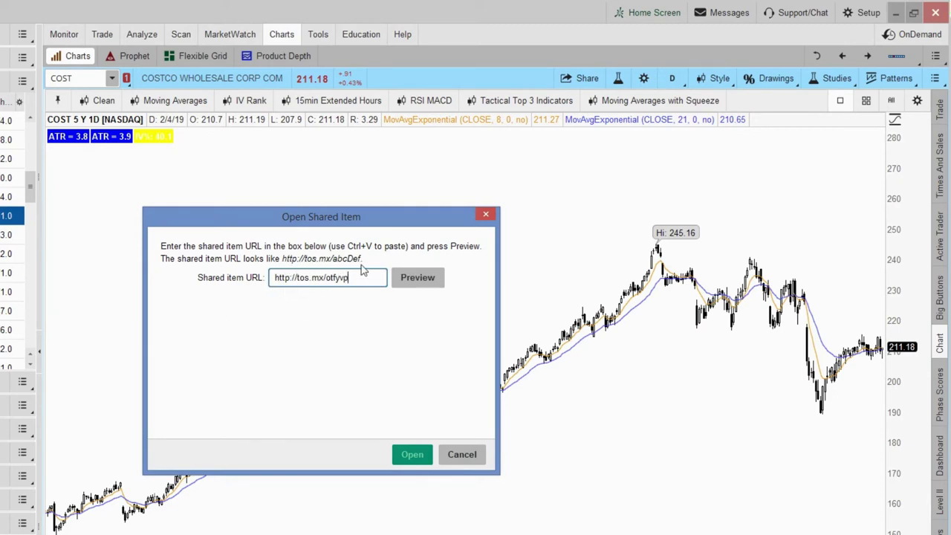
left_click(420, 282)
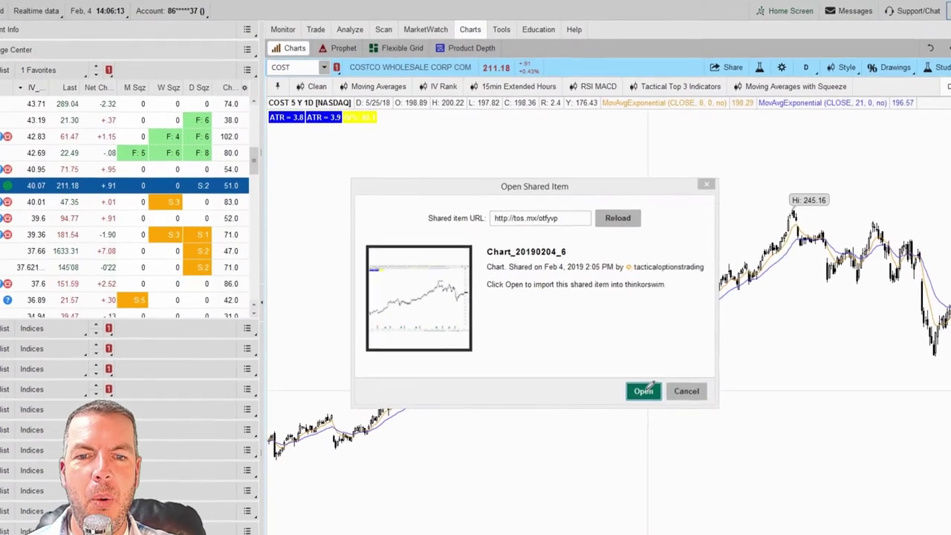
left_click(644, 390)
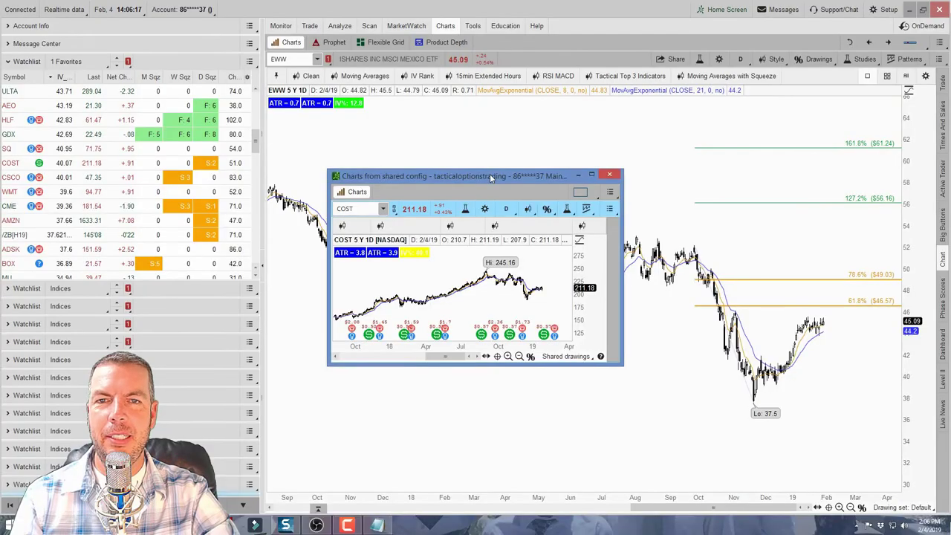
- Maximize the shared COST chart window and examine its ATR and IV% labels
left_click_drag(645, 289, 663, 262)
left_click_drag(508, 156, 510, 135)
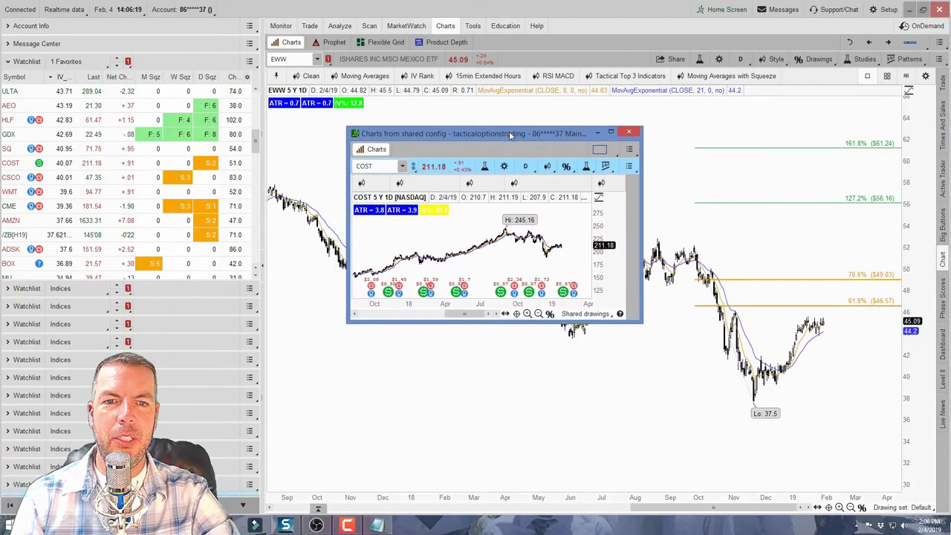
double_click(510, 135)
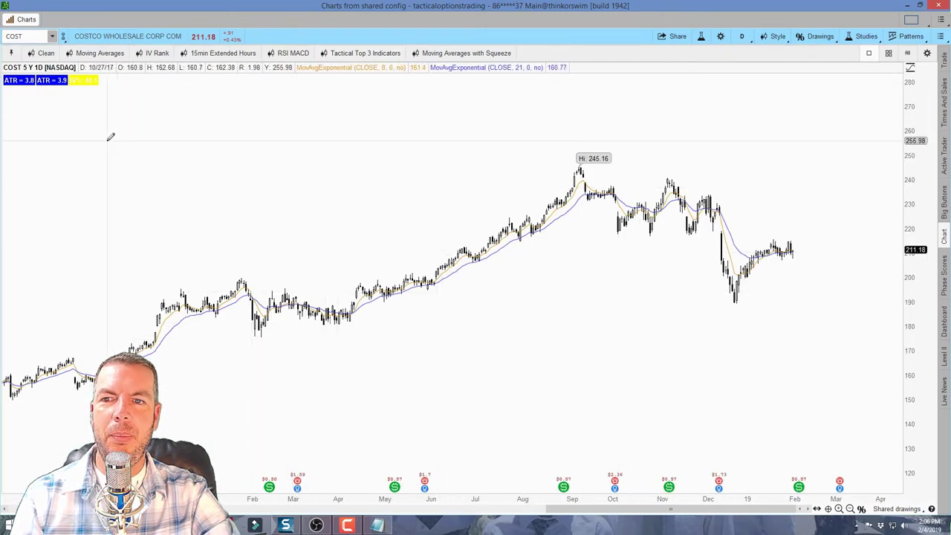
mouse_move(45, 110)
left_mouse_down()
mouse_move(106, 112)
mouse_move(104, 64)
mouse_move(4, 59)
mouse_move(15, 95)
mouse_move(52, 107)
left_mouse_up()
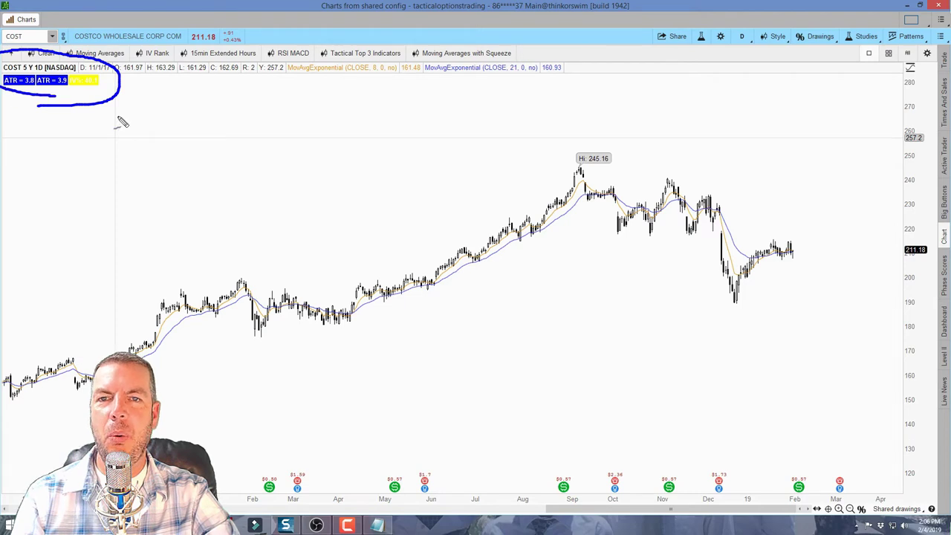
key("Escape")
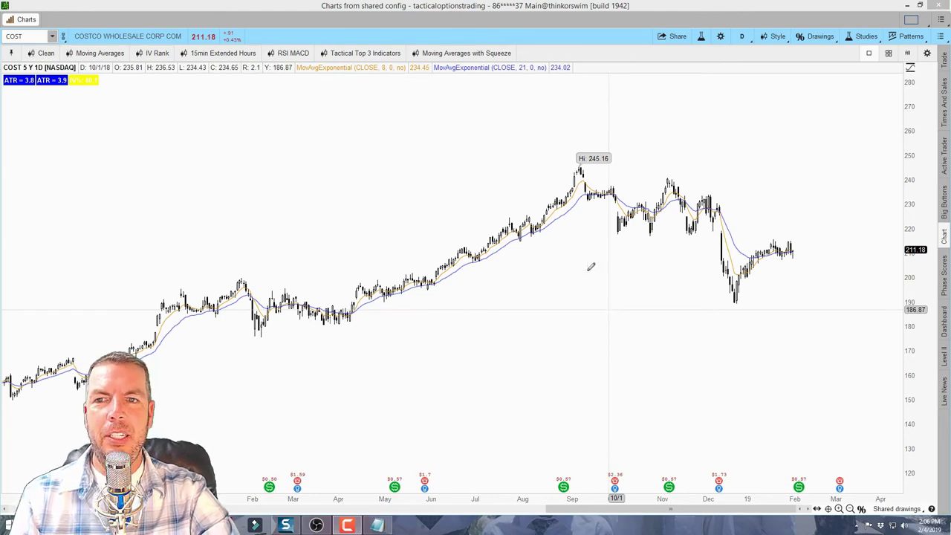
- Examine the IVChartLabel_TriColor script among the shared chart's studies without changing it, and close the shared chart window
left_click(701, 37)
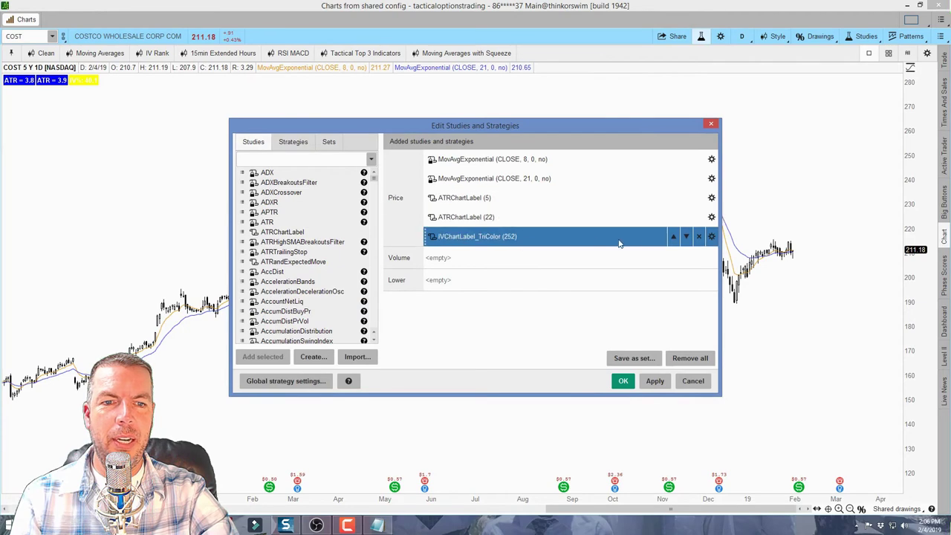
double_click(434, 236)
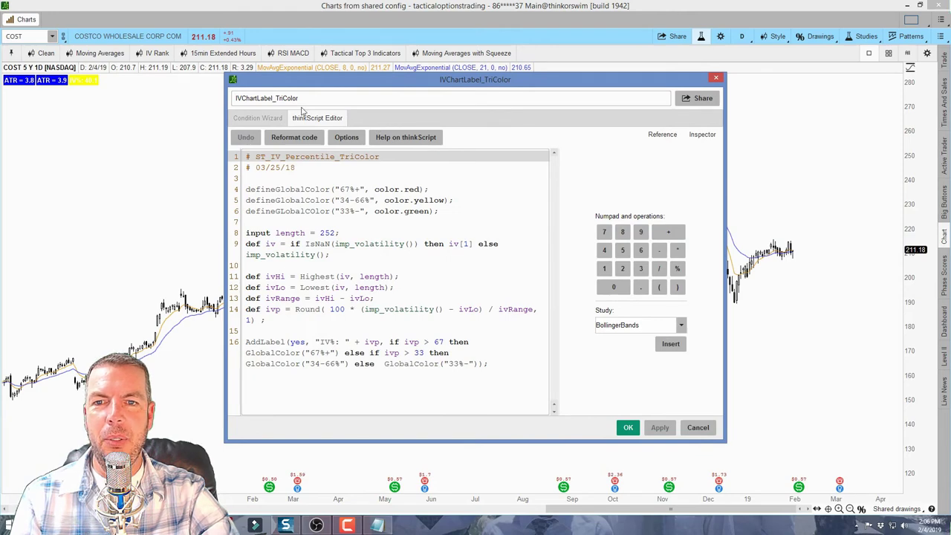
left_click(699, 430)
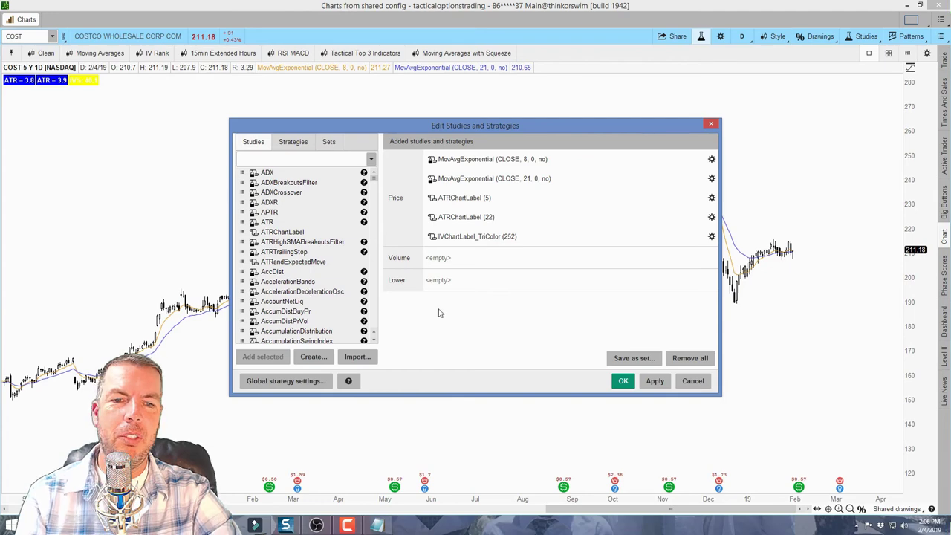
left_click(695, 382)
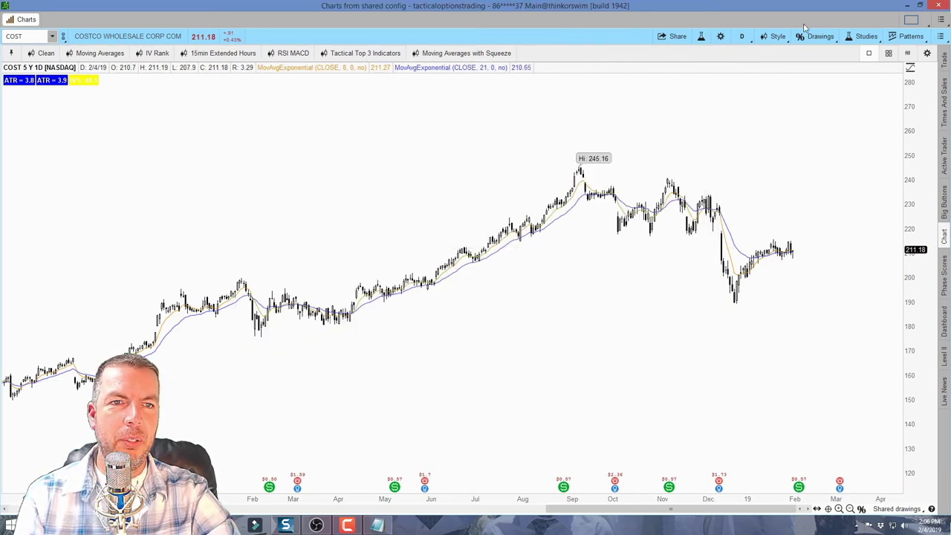
left_click(939, 6)
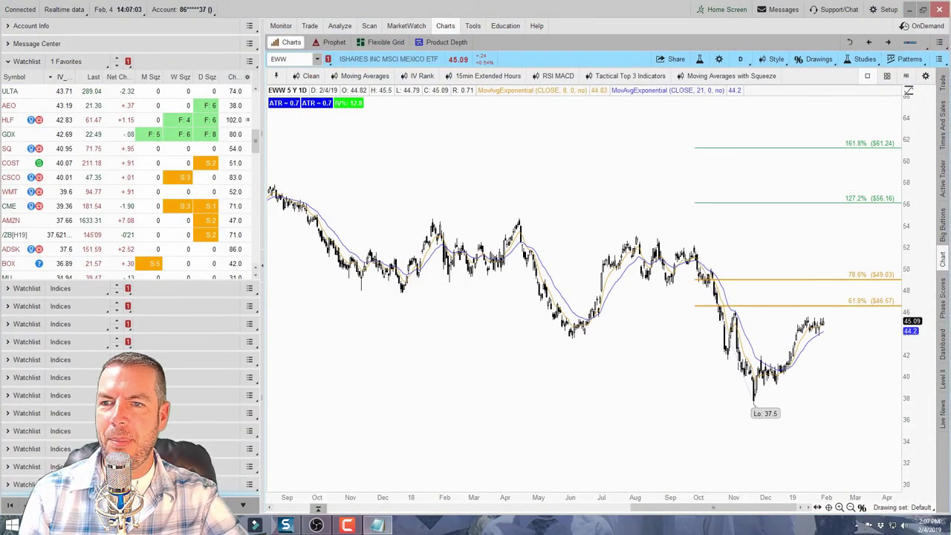
- Bring the IV Chart Label.txt script in Notepad into view once more and move it off the chart
left_click(377, 526)
left_click_drag(347, 96, 552, 62)
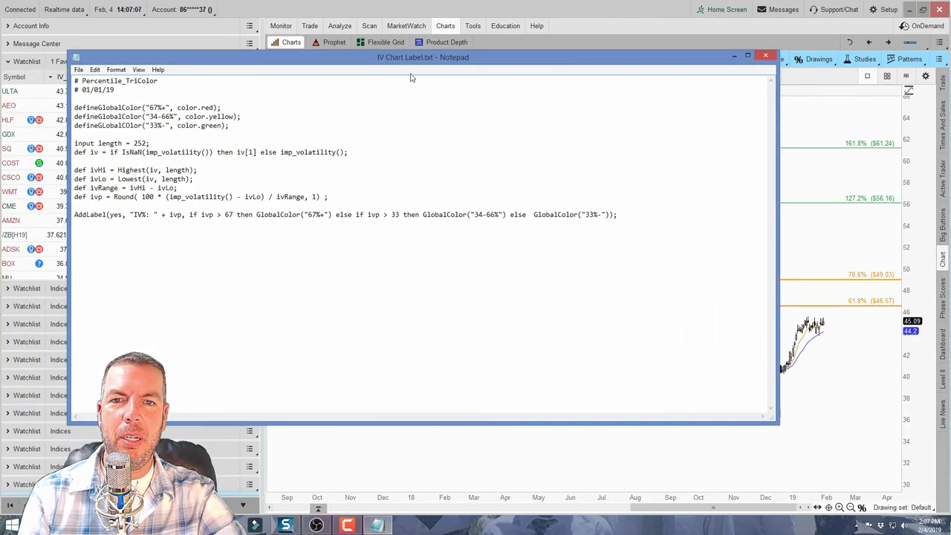
left_click_drag(424, 64, 0, 62)
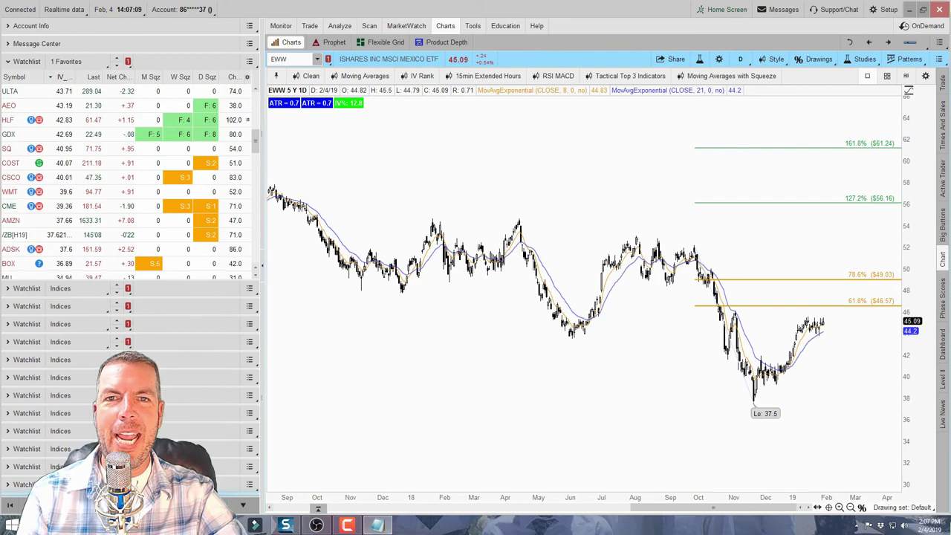